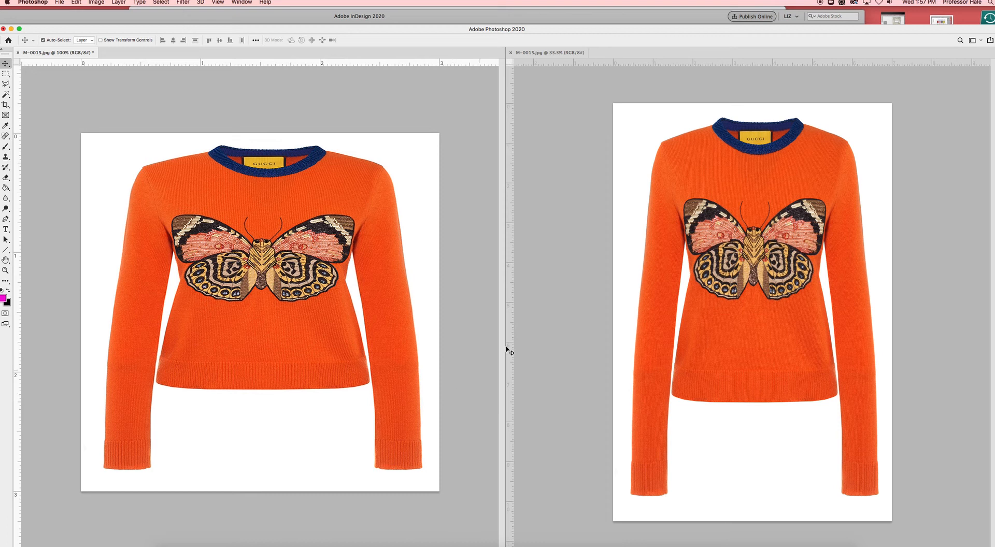
- Consolidate the two open M-0015.jpg documents into tabs, with the undistorted long-sleeve sweater image active
{"action": "left_click", "coordinate": [568, 261]}
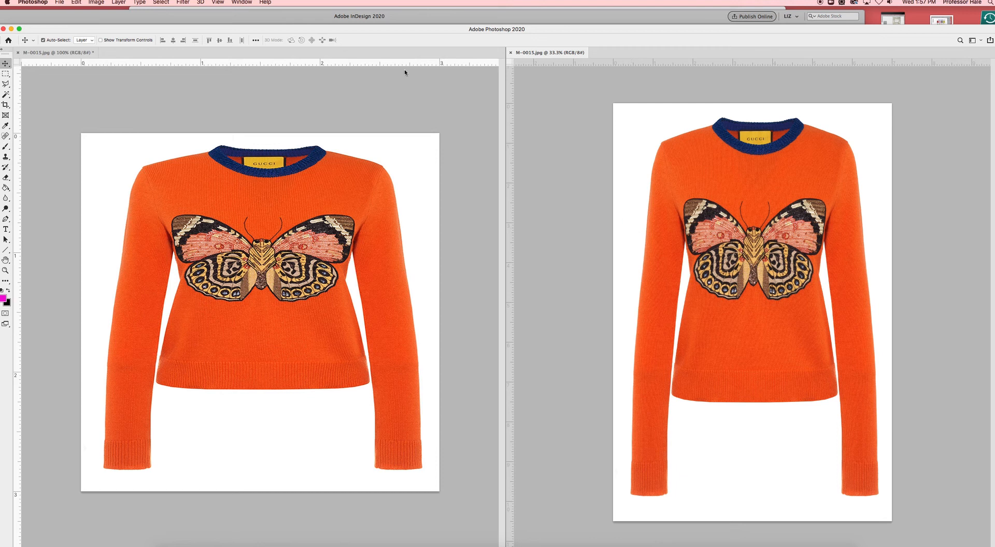
{"action": "left_click", "coordinate": [246, 4]}
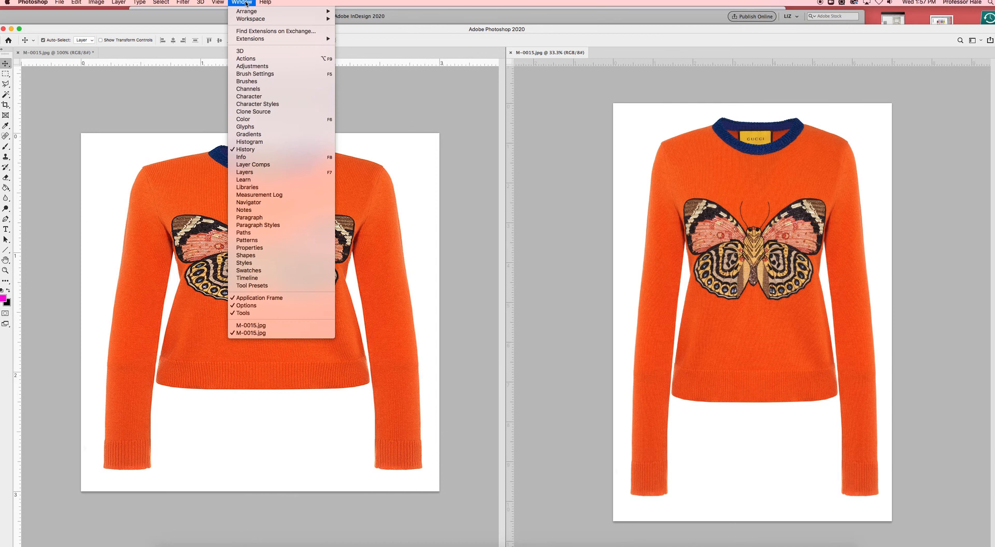
{"action": "mouse_move", "coordinate": [249, 12]}
{"action": "left_click", "coordinate": [371, 81]}
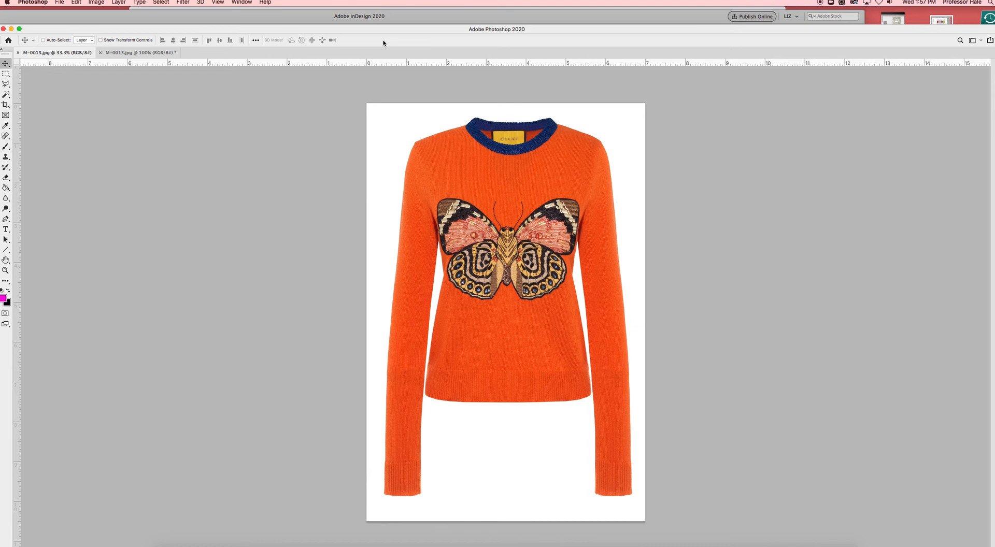
- Open the Image Size settings for the undistorted sweater image and enable resampling with proportions linked
{"action": "key", "text": "super+alt+i"}
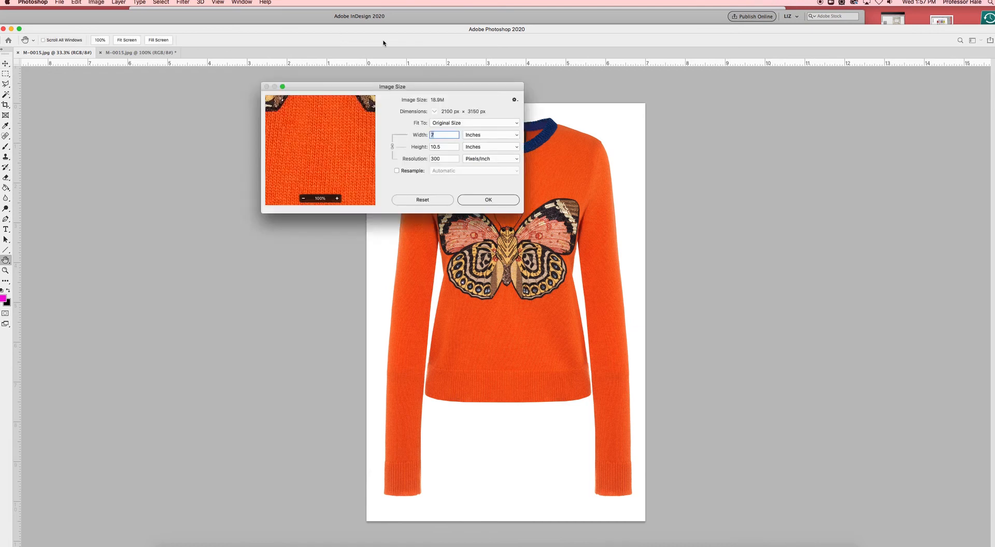
{"action": "left_click_drag", "start_coordinate": [484, 86], "coordinate": [315, 96]}
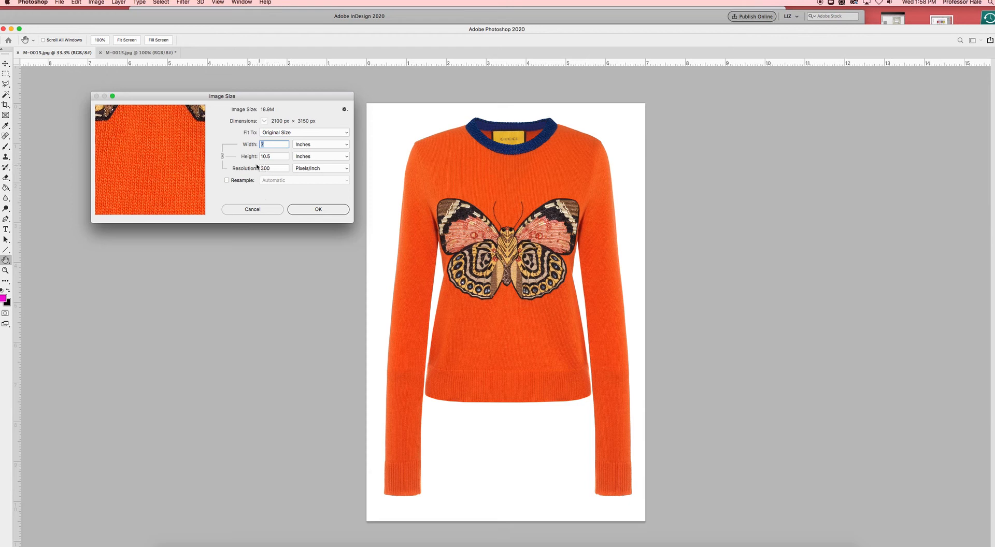
{"action": "left_click", "coordinate": [227, 180]}
{"action": "left_click", "coordinate": [273, 156]}
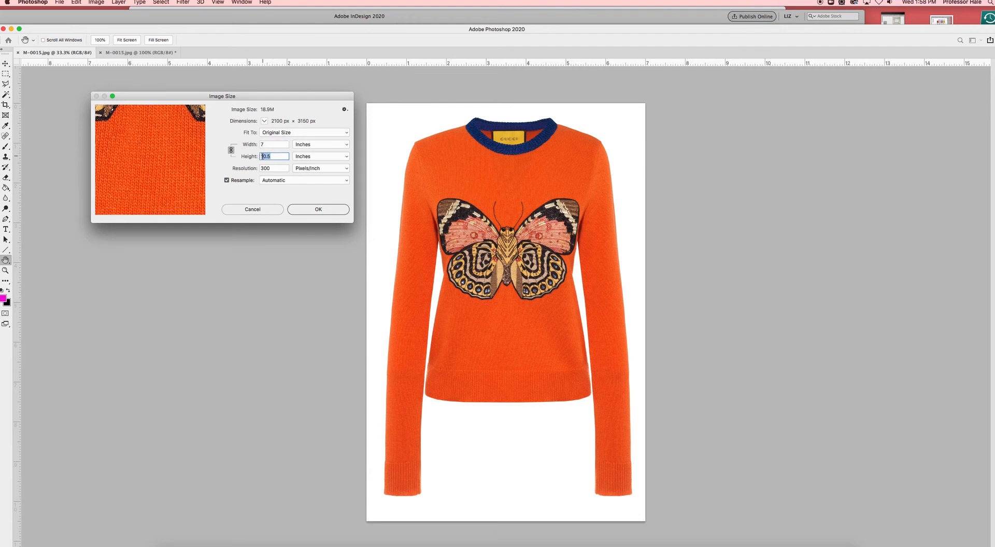
- Try a height of 3 inches and a width of 3 inches for the proportionally resampled sweater image
{"action": "type", "text": "3"}
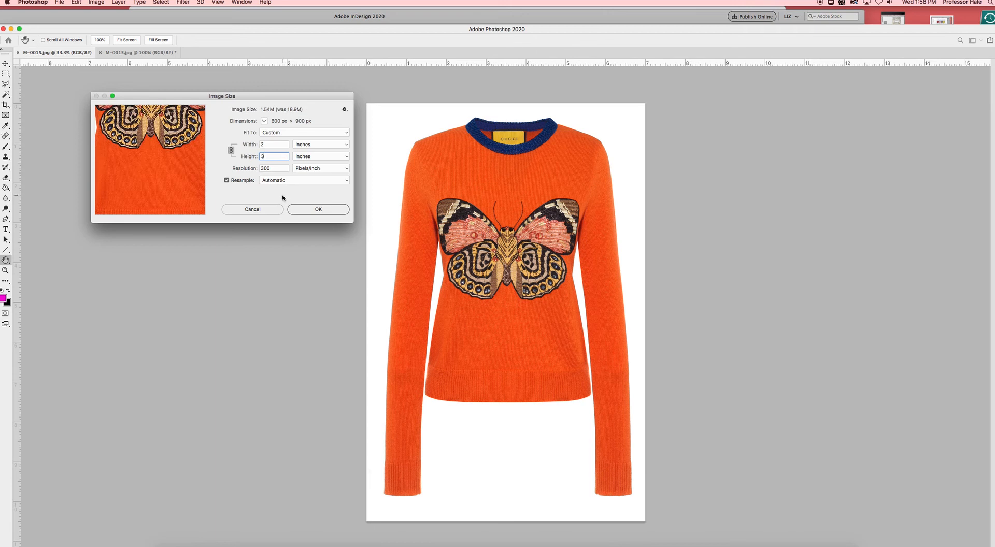
{"action": "key", "text": "super+z"}
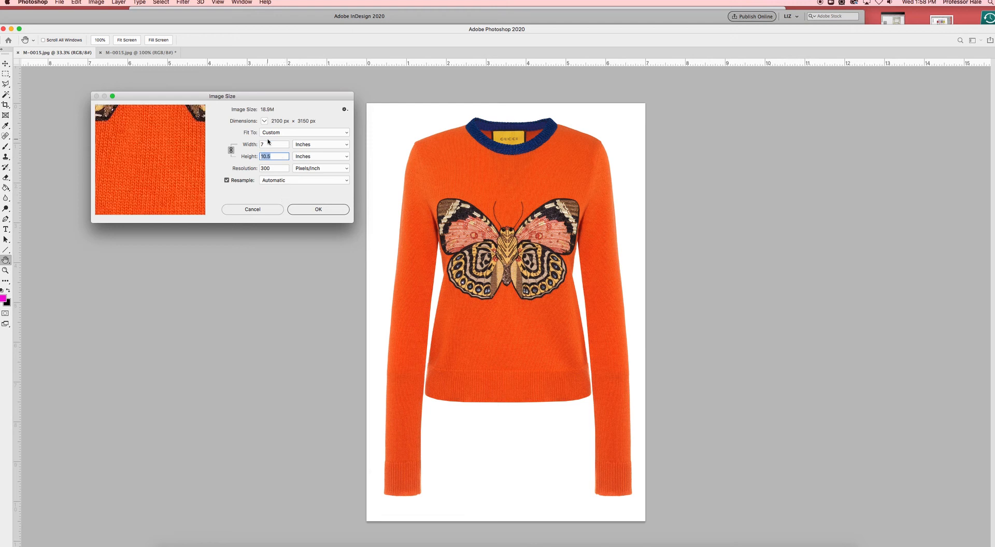
{"action": "double_click", "coordinate": [259, 144]}
{"action": "type", "text": "3"}
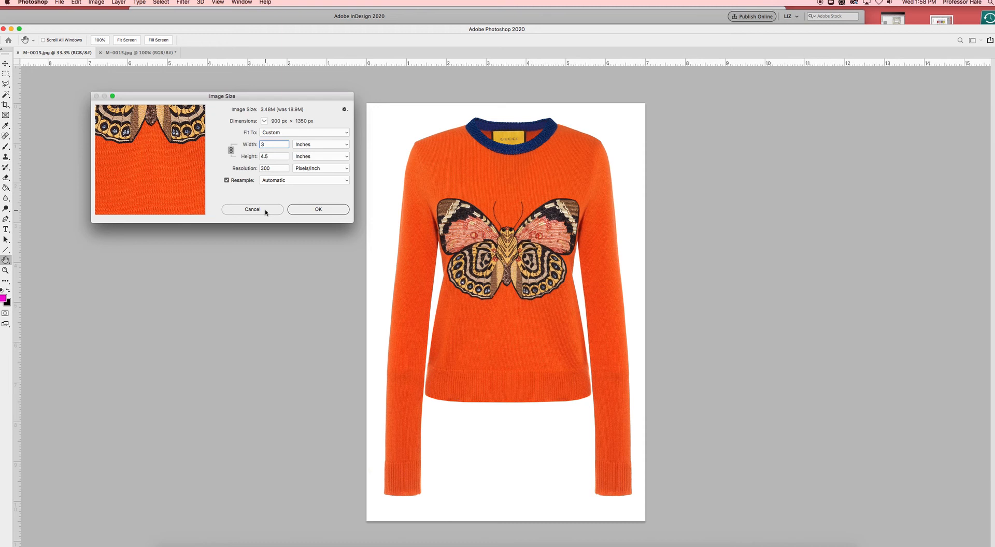
{"action": "key", "text": "super+z"}
- Resize the sweater image proportionally to a height of 3 inches at 300 pixels/inch
{"action": "key", "text": "Tab"}
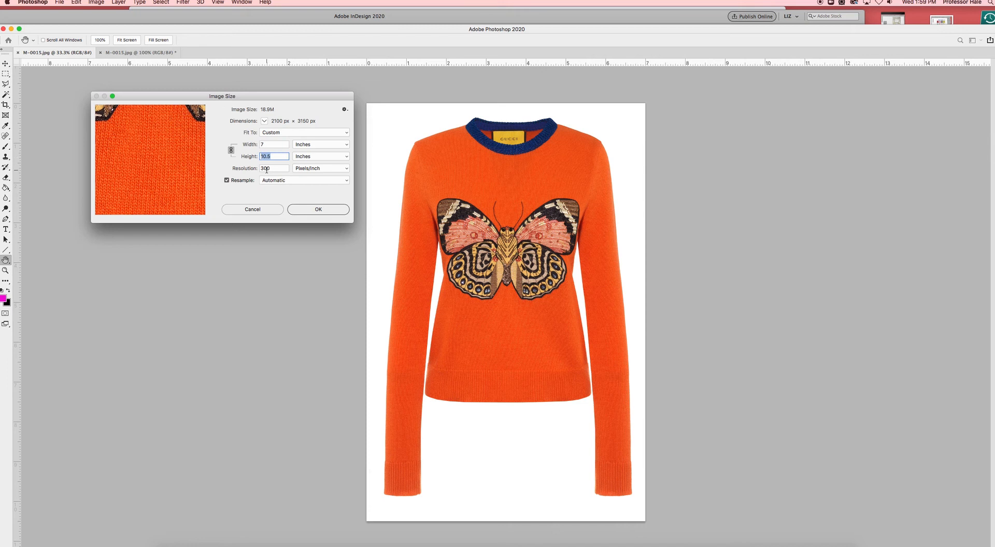
{"action": "type", "text": "3"}
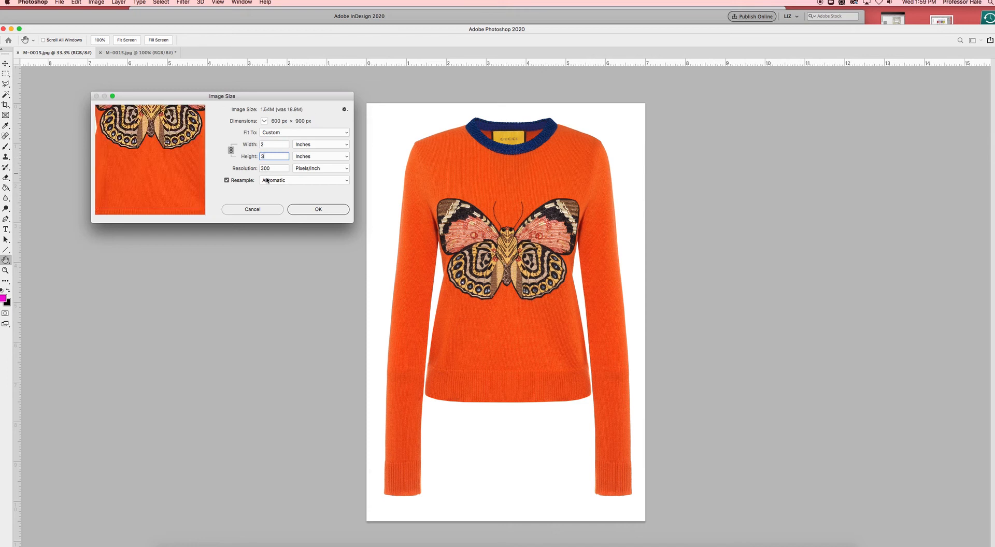
{"action": "left_click", "coordinate": [303, 210]}
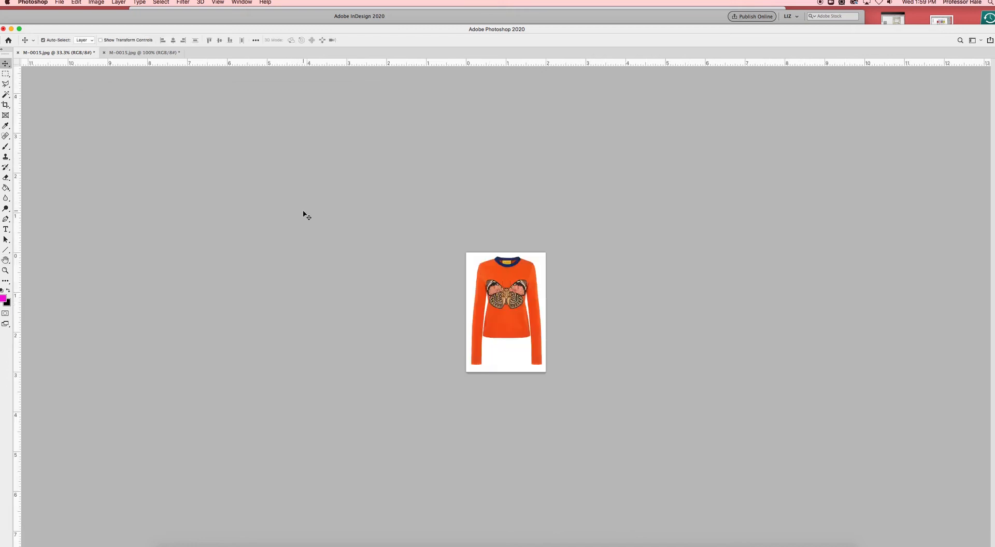
- Start saving the resized image as a separate JPEG named M-0015-300.jpg
{"action": "left_click", "coordinate": [60, 2]}
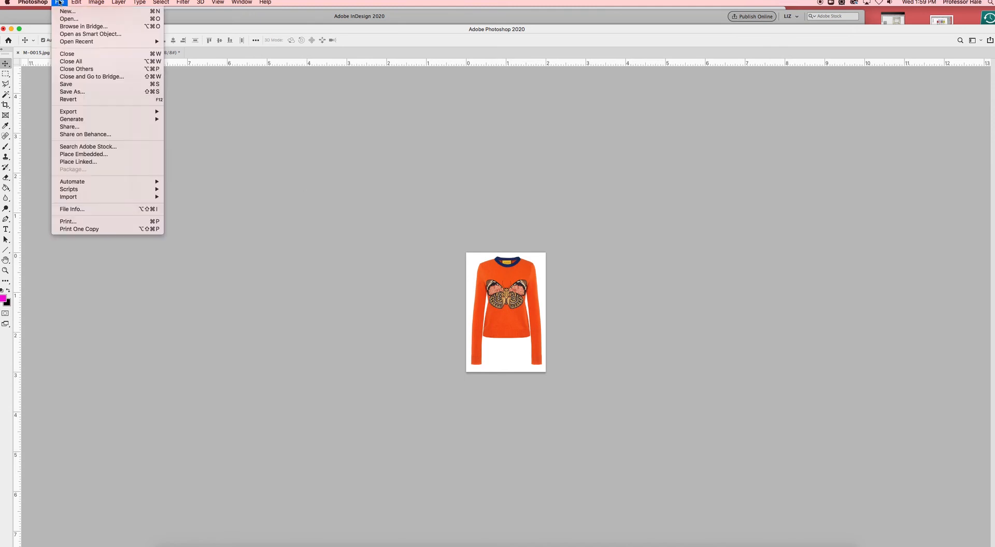
{"action": "left_click", "coordinate": [105, 84]}
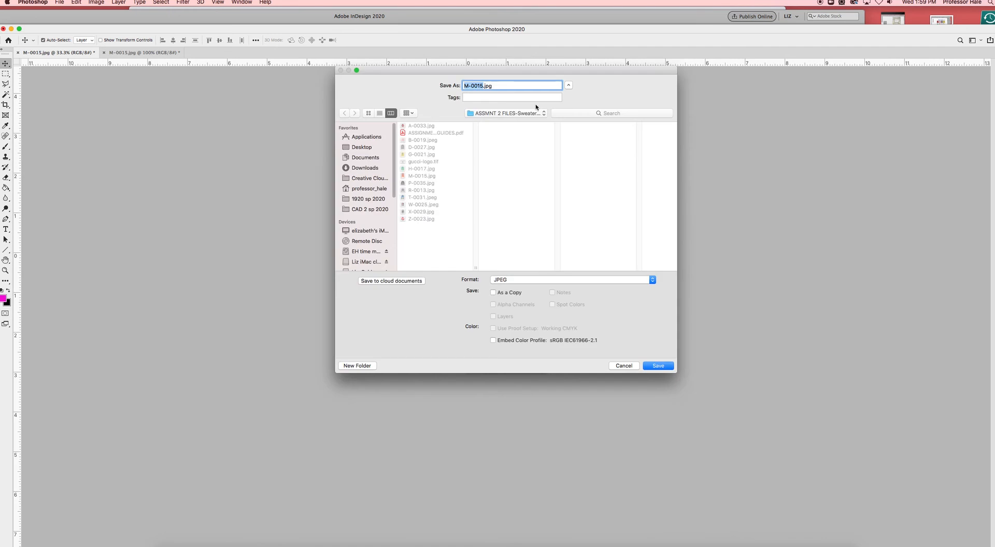
{"action": "left_click", "coordinate": [482, 86]}
{"action": "type", "text": "-300"}
- Create a folder named test inside the sweater JPEGs folder and save the image there at JPEG quality 9 (High)
{"action": "left_click", "coordinate": [427, 237]}
{"action": "left_click", "coordinate": [360, 367]}
{"action": "key", "text": "BackSpace"}
{"action": "type", "text": "test"}
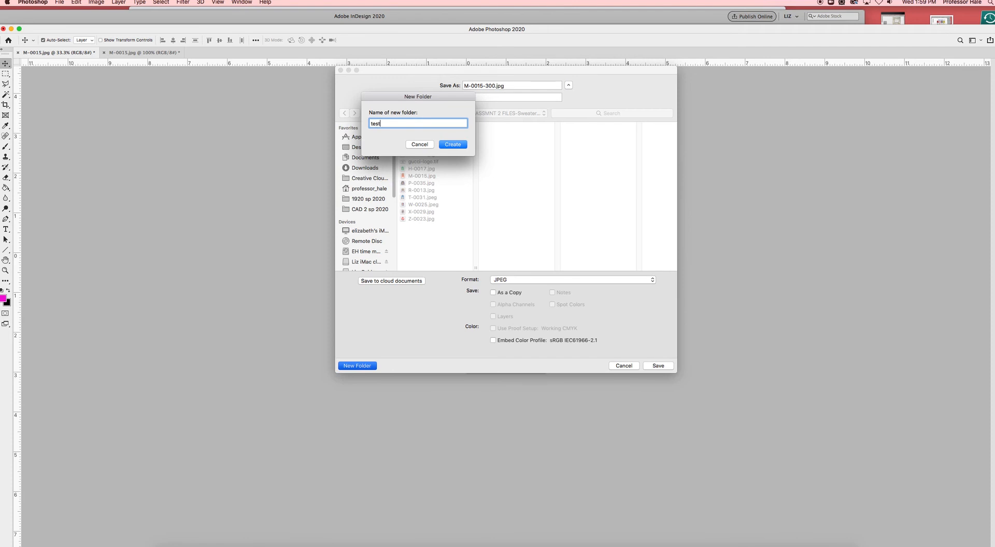
{"action": "left_click", "coordinate": [452, 145]}
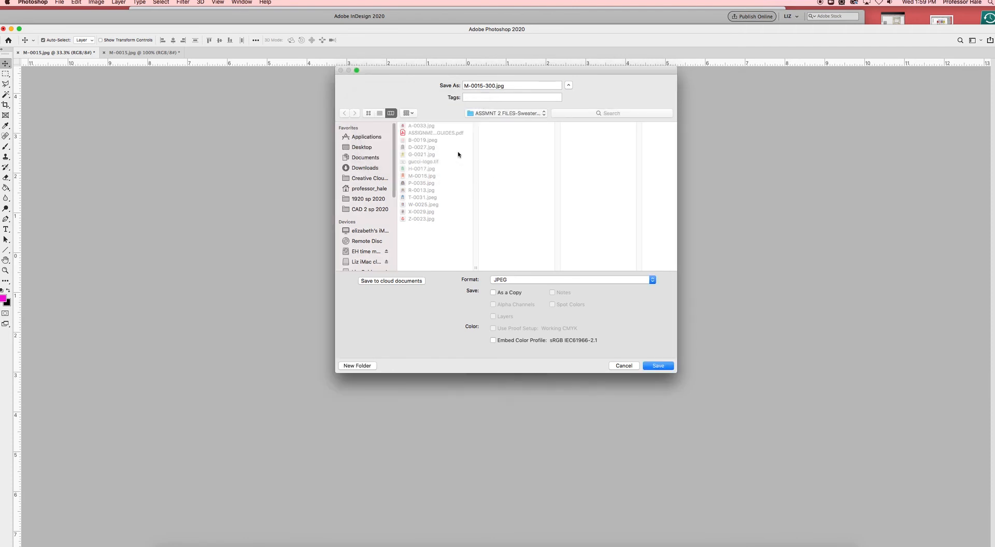
{"action": "left_click", "coordinate": [656, 366]}
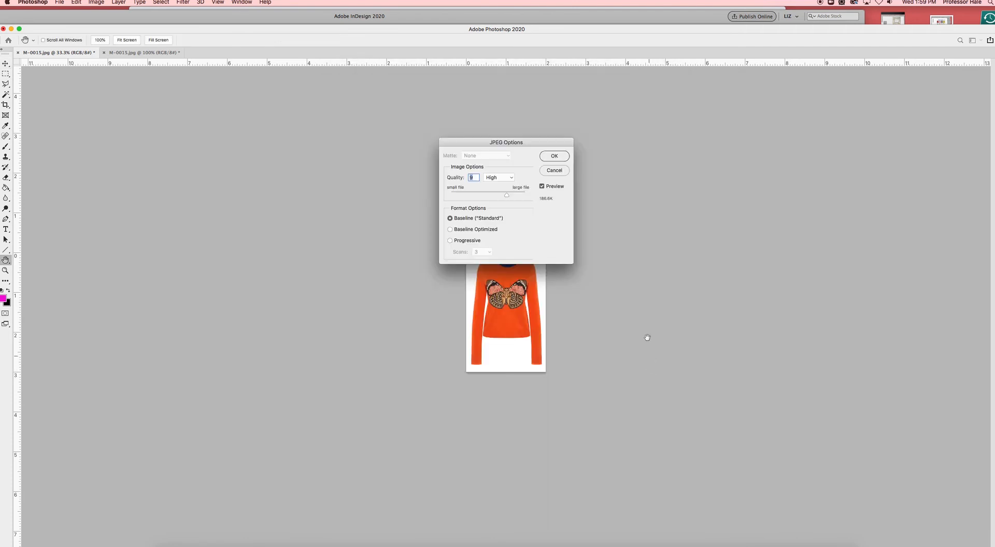
{"action": "left_click", "coordinate": [559, 158]}
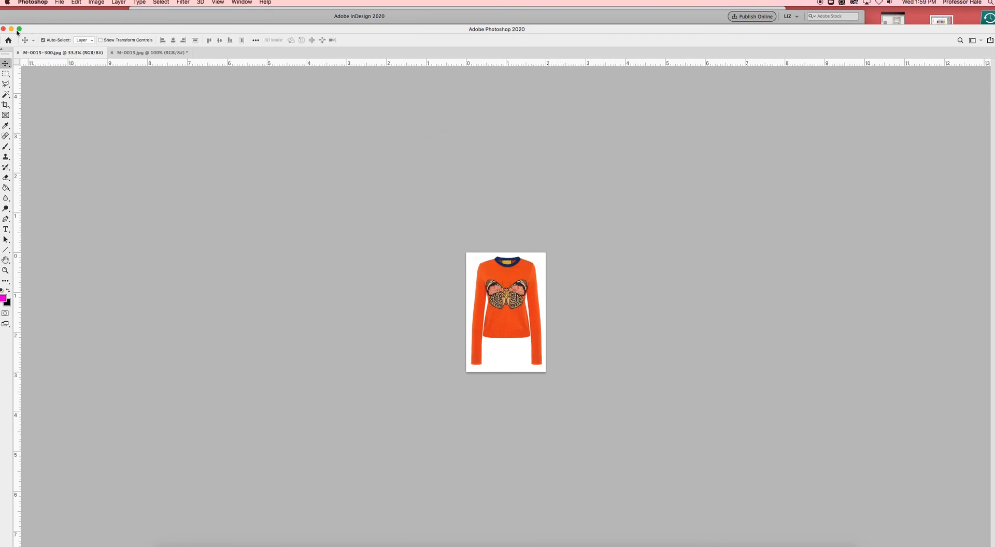
- Close the saved M-0015-300.jpg image, minimize Photoshop and switch to the sweatshirt line sheet in InDesign
{"action": "key", "text": "super+w"}
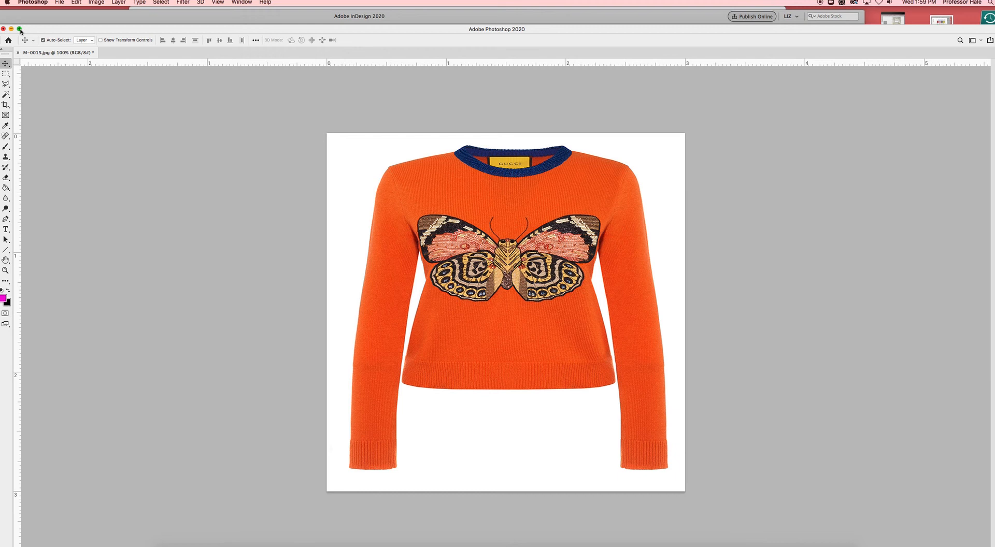
{"action": "left_click", "coordinate": [10, 29]}
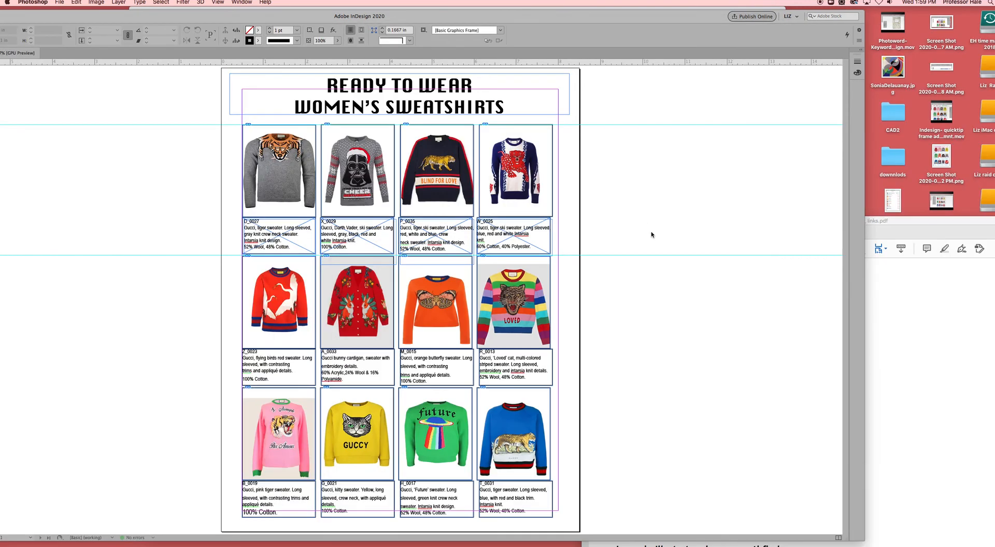
{"action": "left_click", "coordinate": [652, 213]}
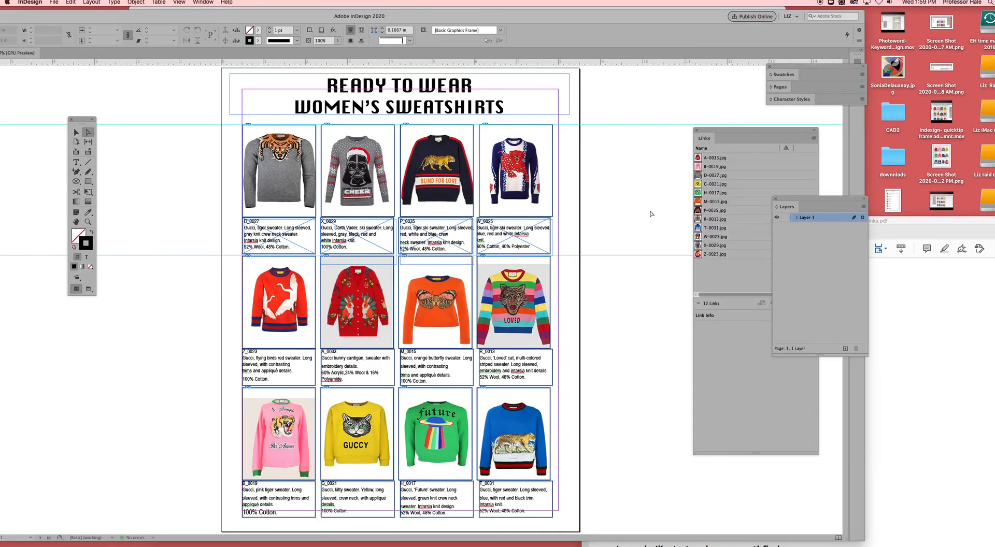
- Replace the image in the orange butterfly sweater frame with M-0015-300.jpg from the test folder under WEEK 2 LINE SHEET
{"action": "left_click", "coordinate": [434, 305]}
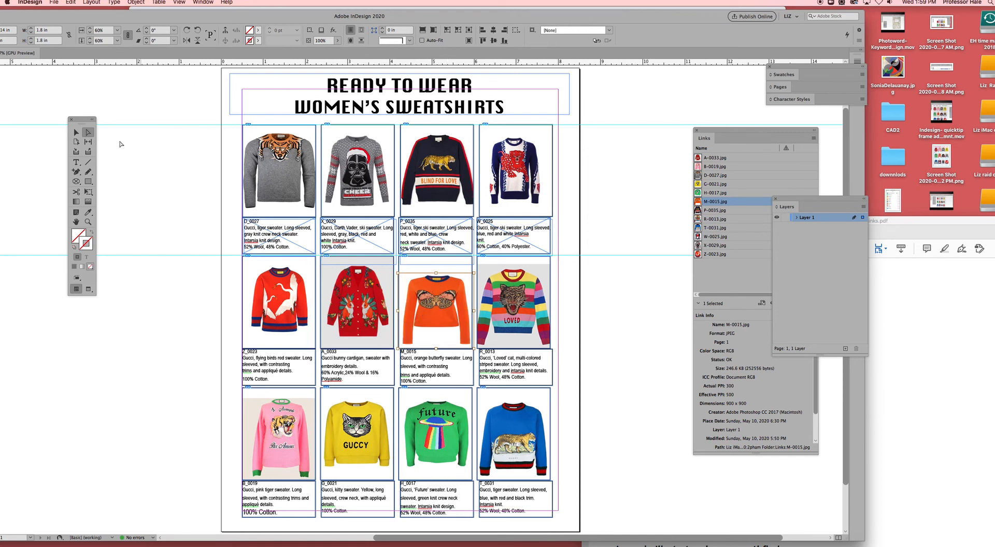
{"action": "left_click", "coordinate": [76, 132]}
{"action": "left_click", "coordinate": [169, 246]}
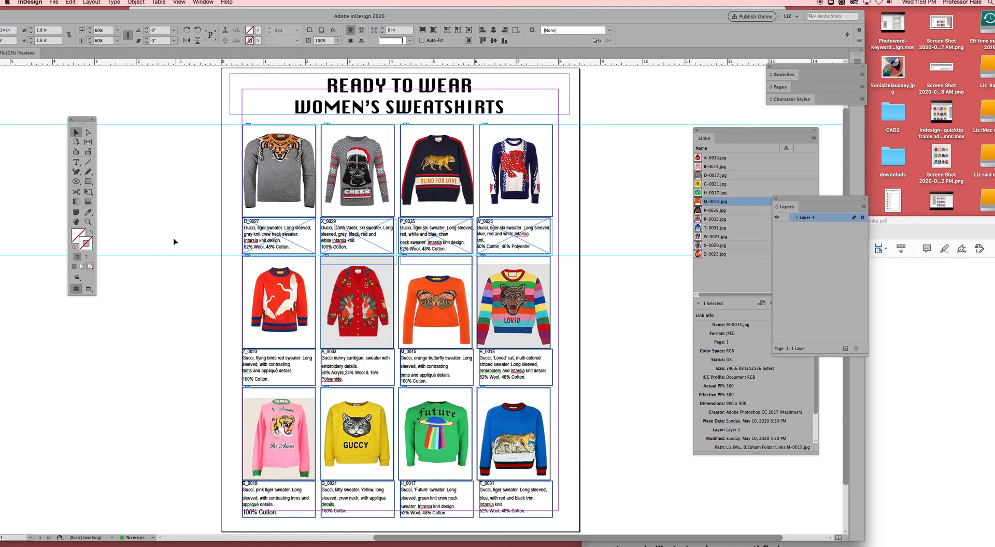
{"action": "left_click", "coordinate": [430, 323]}
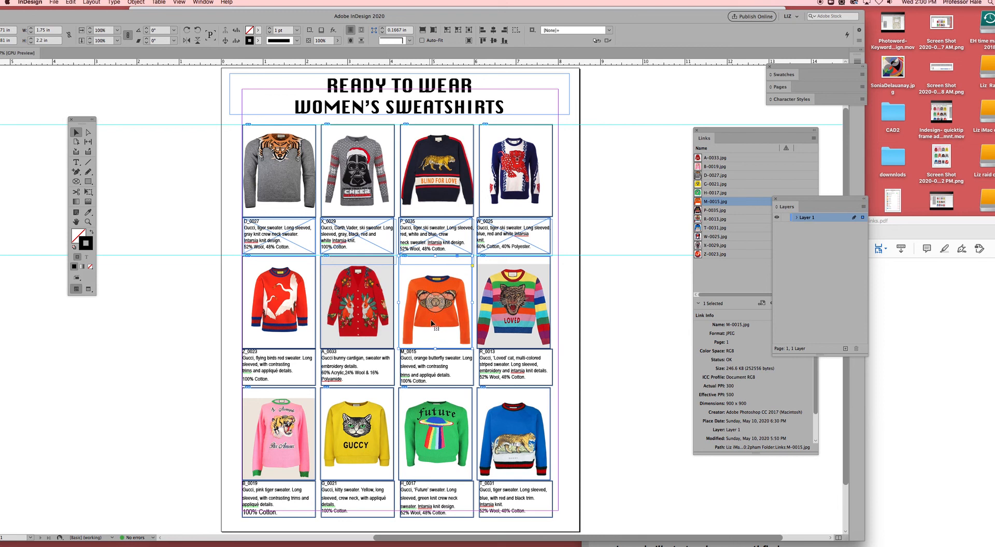
{"action": "key", "text": "super+d"}
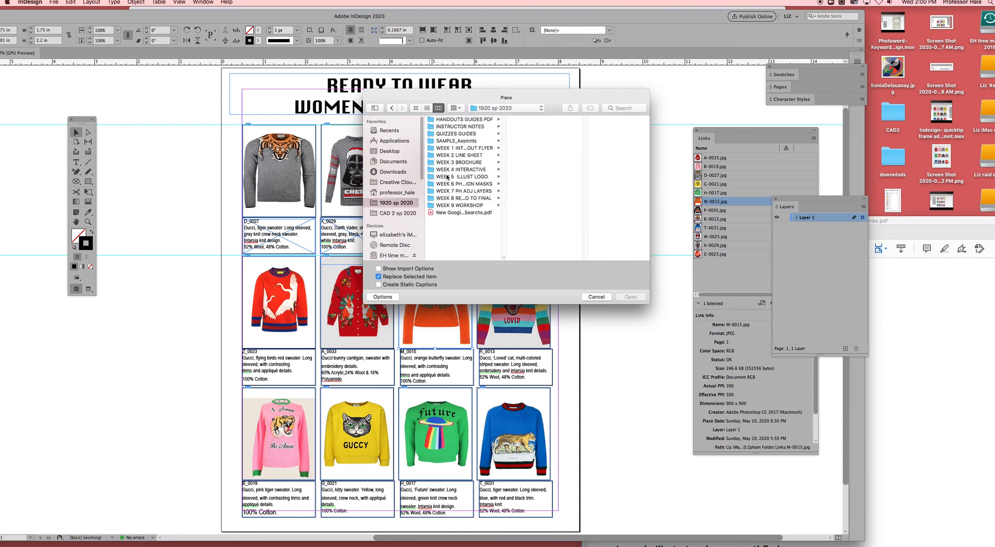
{"action": "left_click", "coordinate": [452, 157]}
{"action": "left_click", "coordinate": [549, 121]}
{"action": "left_click", "coordinate": [587, 120]}
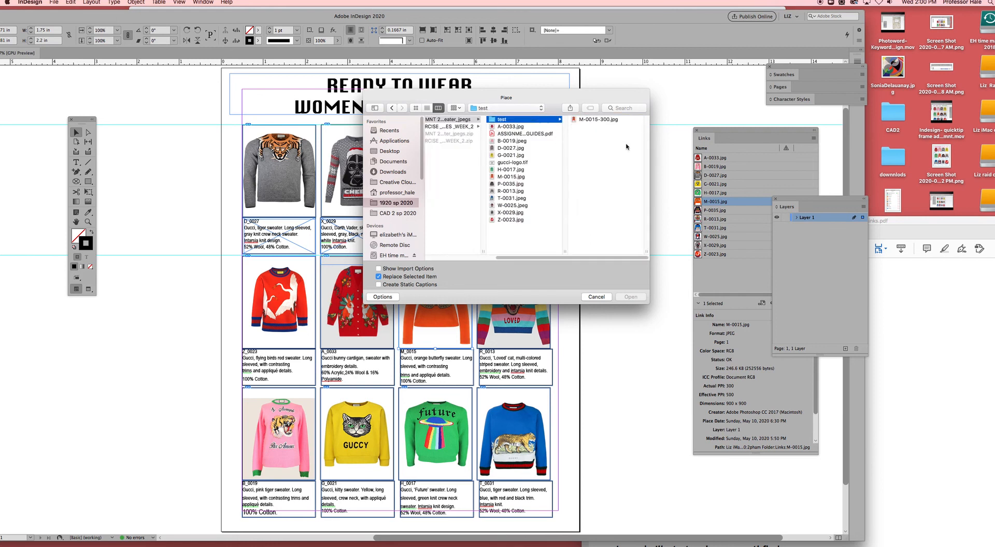
{"action": "left_click", "coordinate": [609, 123]}
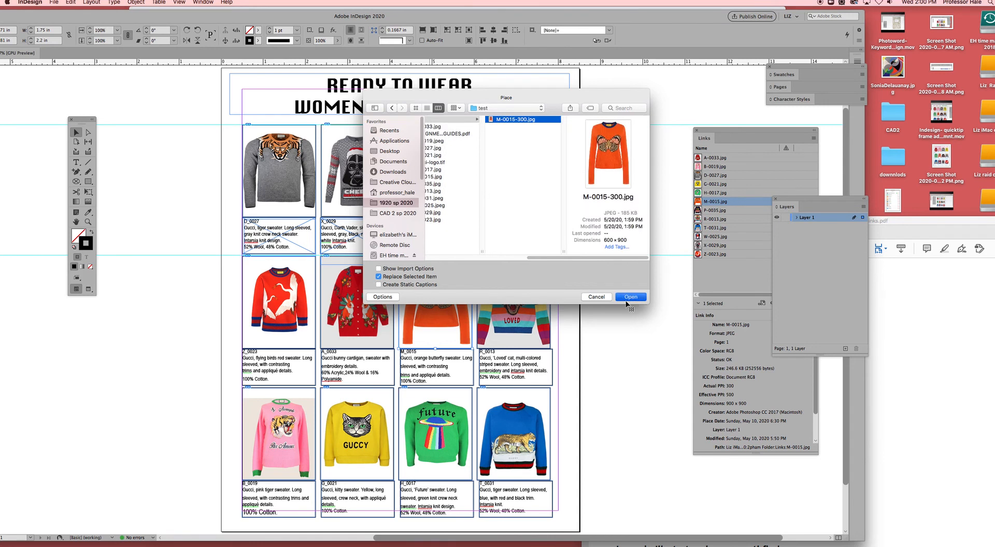
{"action": "left_click", "coordinate": [630, 297]}
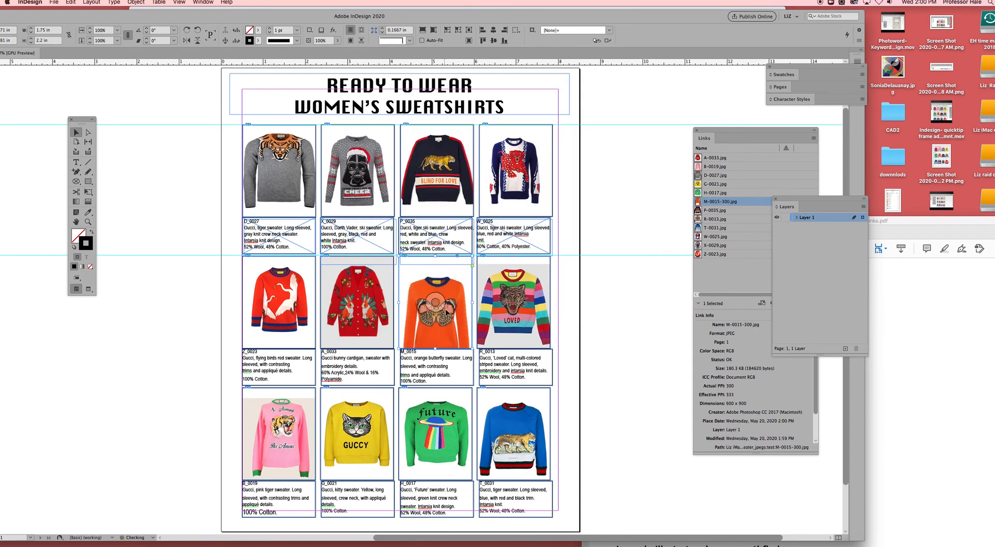
- Try to move the placed butterfly sweater image up in its frame and scale the frame down
{"action": "left_click_drag", "start_coordinate": [437, 307], "coordinate": [438, 300]}
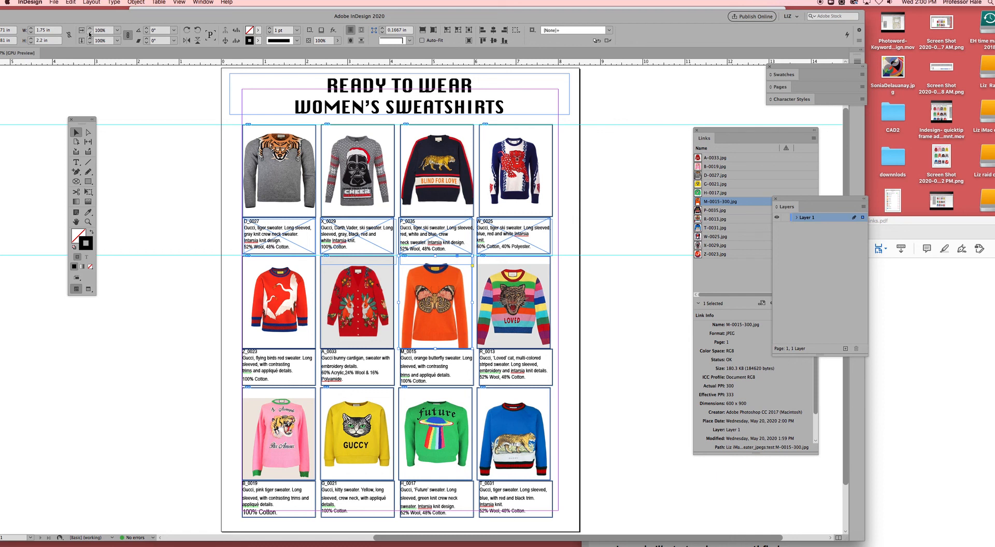
{"action": "left_click", "coordinate": [89, 33]}
{"action": "left_click", "coordinate": [89, 33]}
{"action": "left_click", "coordinate": [90, 33]}
{"action": "left_click", "coordinate": [90, 34]}
{"action": "left_click", "coordinate": [90, 33]}
{"action": "left_click", "coordinate": [90, 33]}
{"action": "left_click", "coordinate": [89, 33]}
{"action": "left_click", "coordinate": [89, 33]}
{"action": "left_click", "coordinate": [89, 33]}
{"action": "left_click", "coordinate": [90, 34]}
{"action": "left_click", "coordinate": [89, 33]}
{"action": "left_click", "coordinate": [89, 33]}
{"action": "left_click", "coordinate": [87, 34]}
{"action": "key", "text": "super+z"}
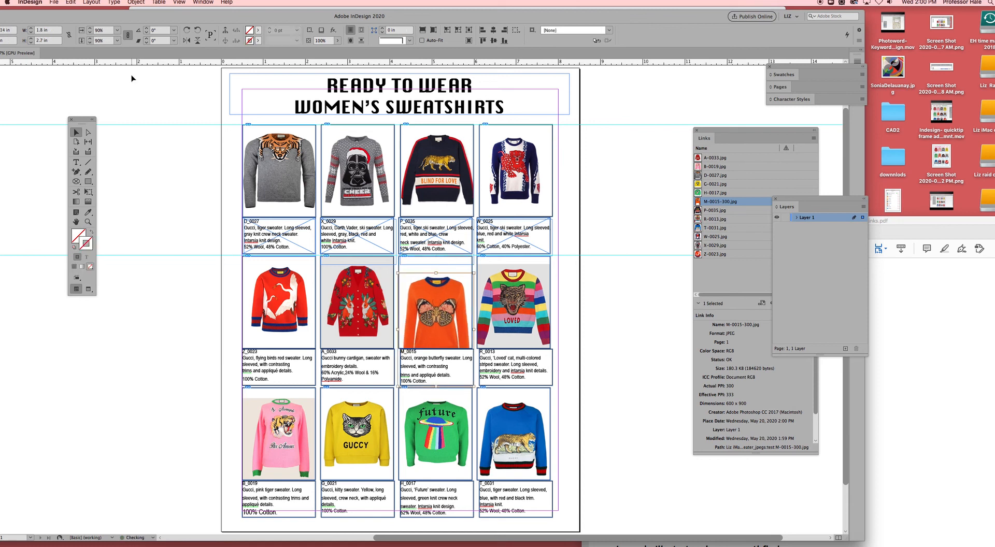
- Scale the butterfly sweater image itself to 85% and reposition it inside its frame to line up with the neighbouring sweaters
{"action": "left_click", "coordinate": [88, 133]}
{"action": "left_click_drag", "start_coordinate": [436, 325], "coordinate": [440, 309]}
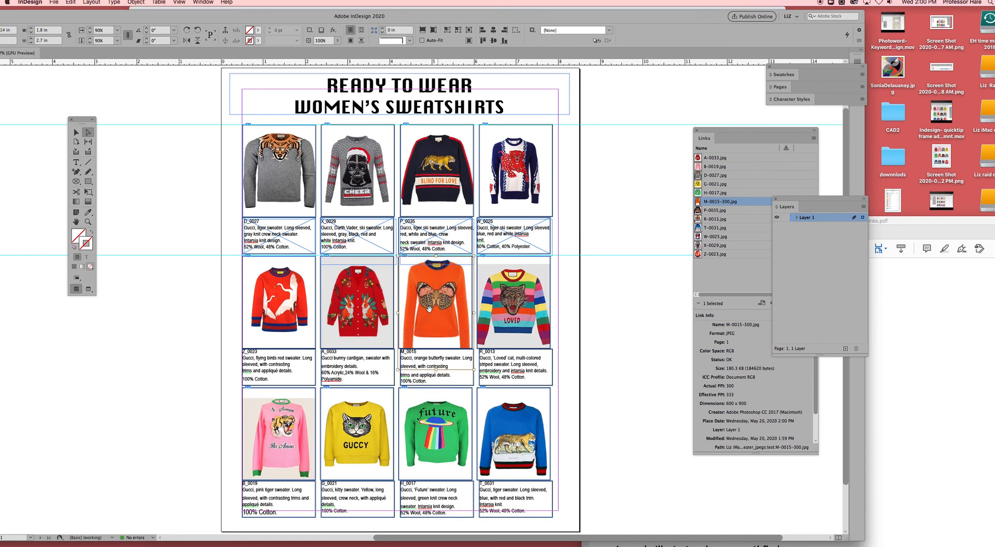
{"action": "left_click", "coordinate": [89, 34]}
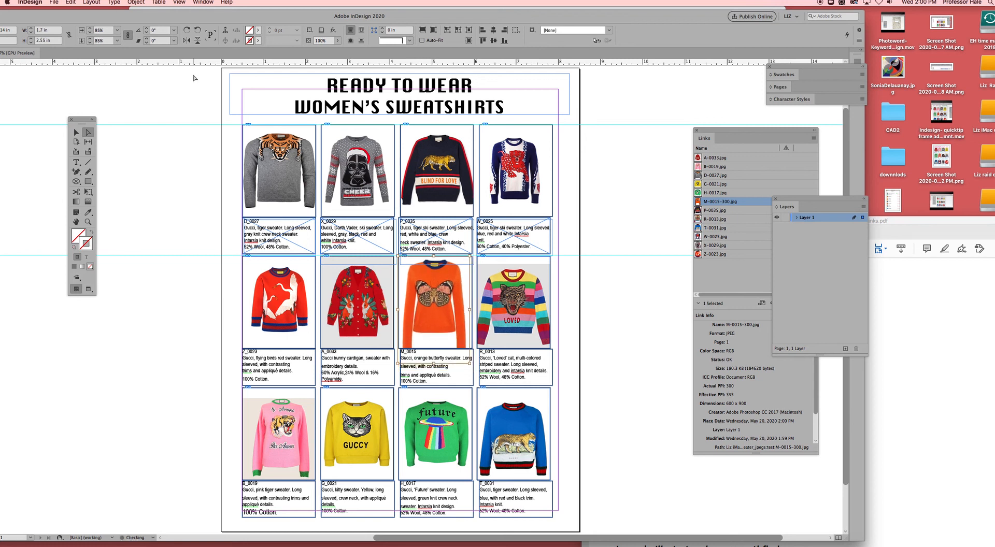
{"action": "left_click_drag", "start_coordinate": [432, 293], "coordinate": [434, 302]}
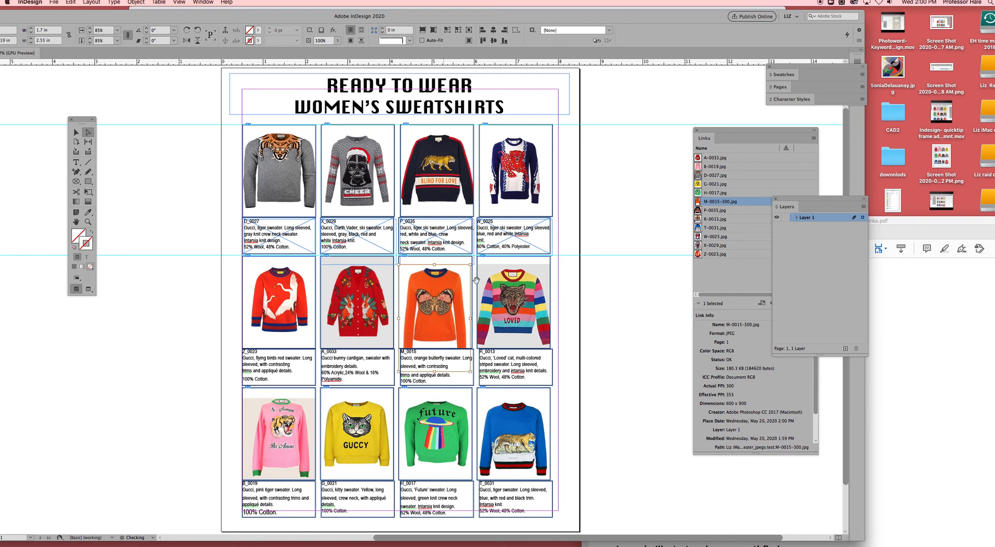
{"action": "left_click", "coordinate": [624, 302]}
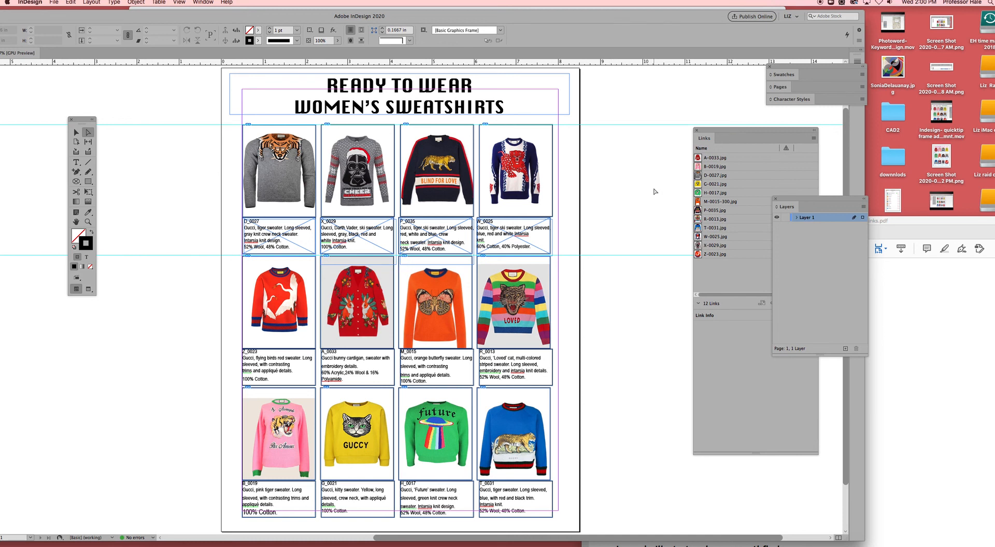
- Check the link details of the flying birds, pink tiger, yellow kitty and blue tiger sweater images
{"action": "left_click", "coordinate": [286, 288]}
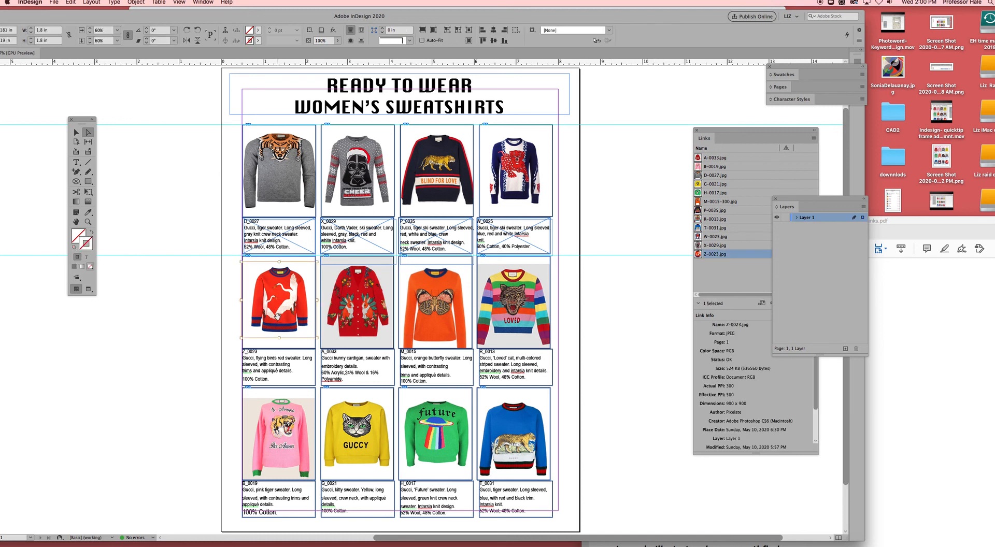
{"action": "left_click", "coordinate": [286, 433]}
{"action": "left_click", "coordinate": [354, 435]}
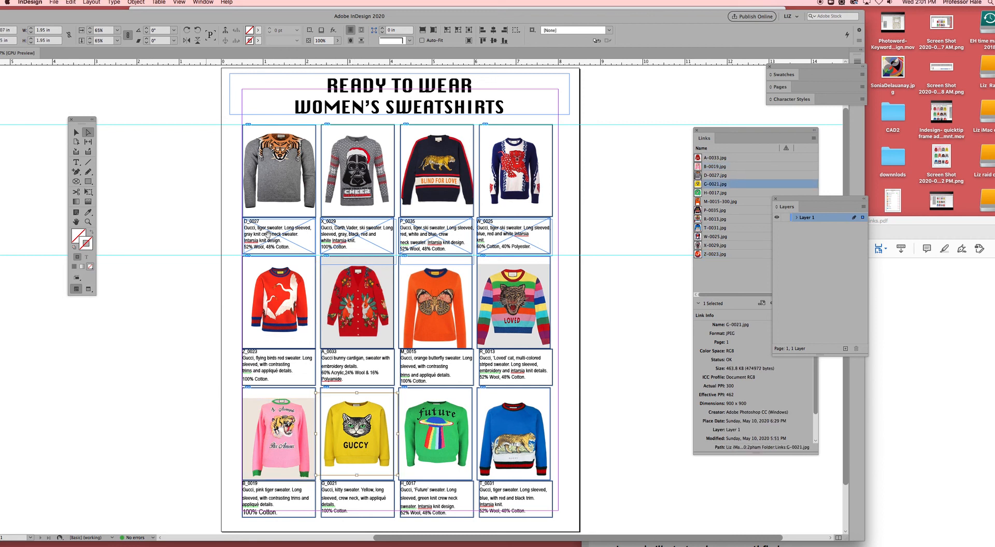
{"action": "left_click", "coordinate": [507, 442]}
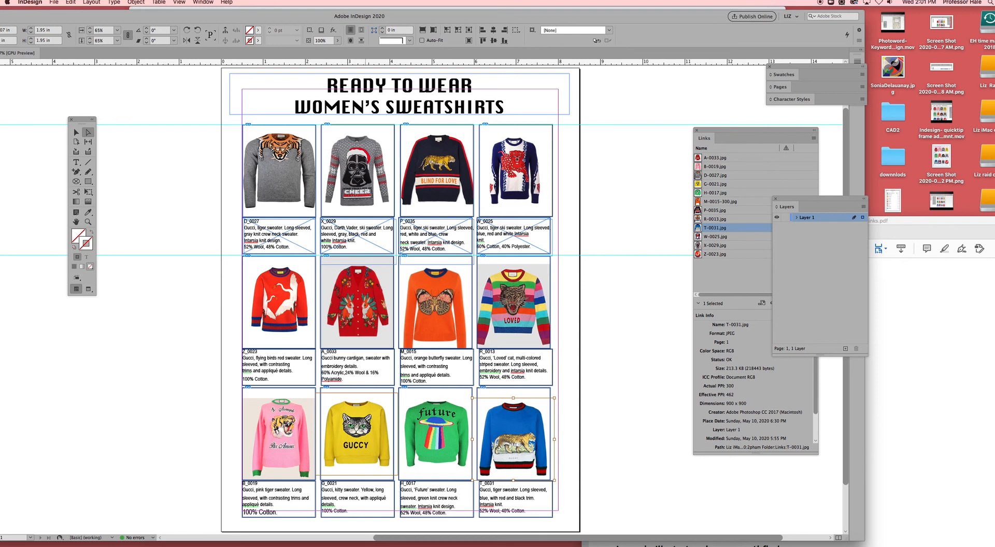
{"action": "left_click", "coordinate": [129, 106]}
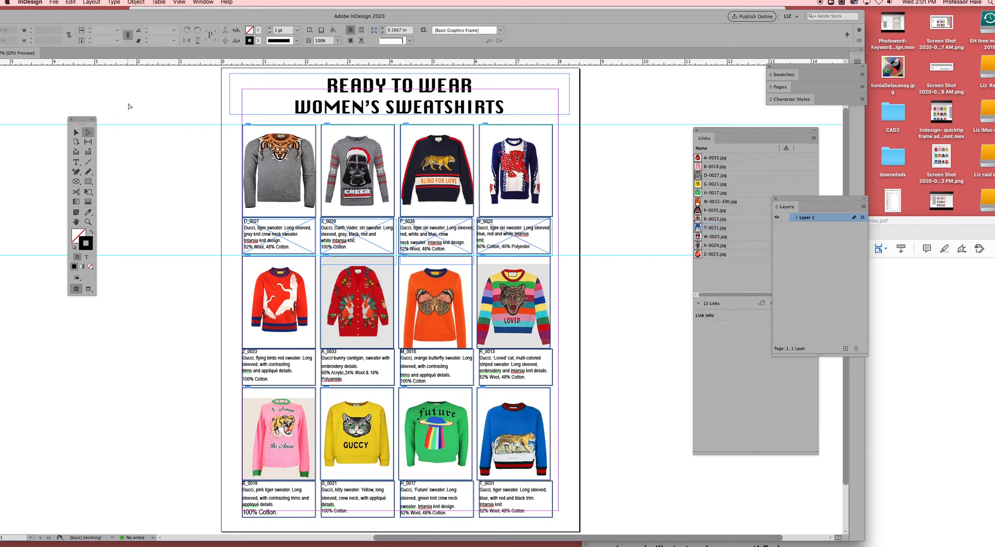
- Try to move the gray tiger sweater's description text frame onto the pasteboard, and undo the move
{"action": "left_click", "coordinate": [77, 131]}
{"action": "left_click_drag", "start_coordinate": [271, 245], "coordinate": [181, 239]}
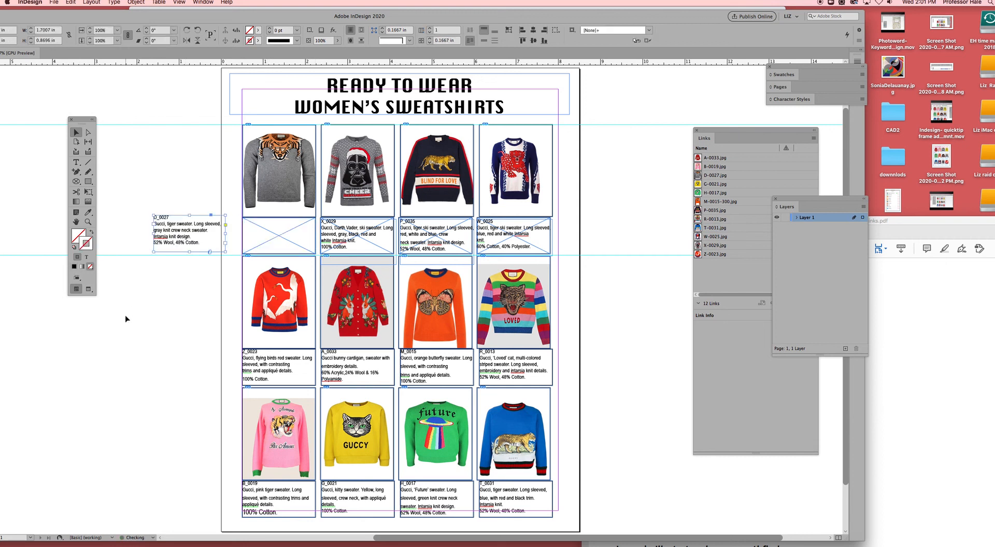
{"action": "key", "text": "super+z"}
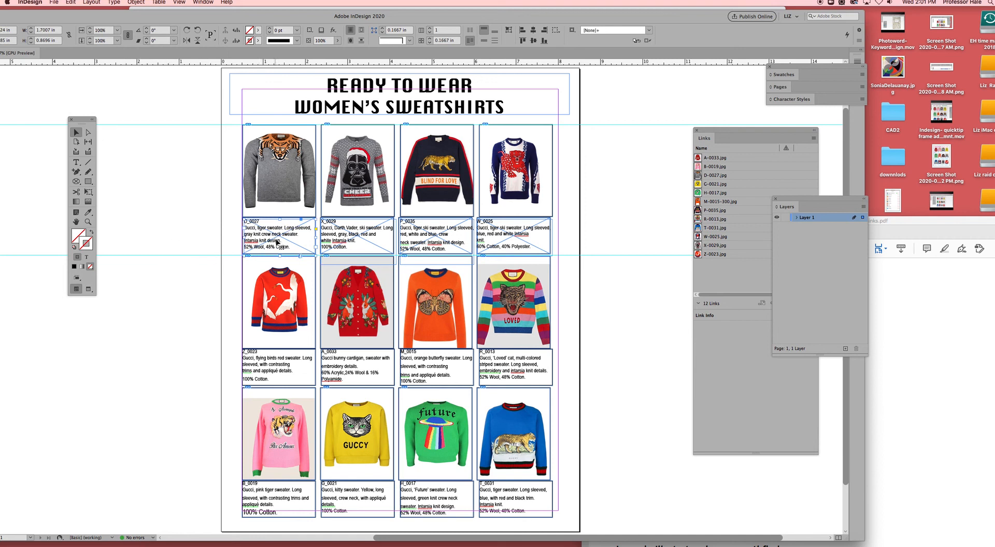
- Move the D_0027 description text frame onto the pasteboard and copy its text into the empty frame under the gray tiger sweater
{"action": "left_click_drag", "start_coordinate": [278, 240], "coordinate": [195, 225]}
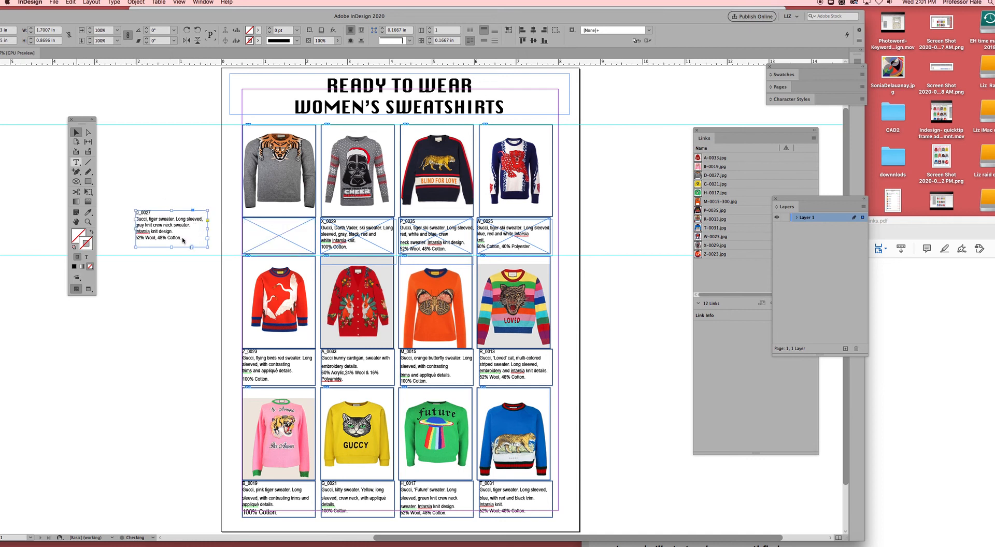
{"action": "double_click", "coordinate": [183, 242]}
{"action": "left_click_drag", "start_coordinate": [183, 241], "coordinate": [133, 209]}
{"action": "key", "text": "super+c"}
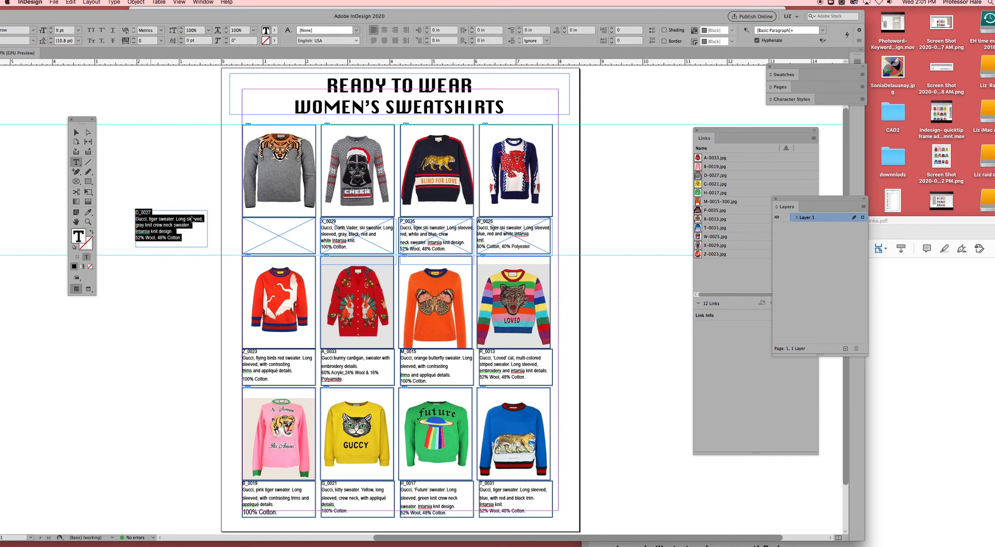
{"action": "left_click", "coordinate": [247, 222]}
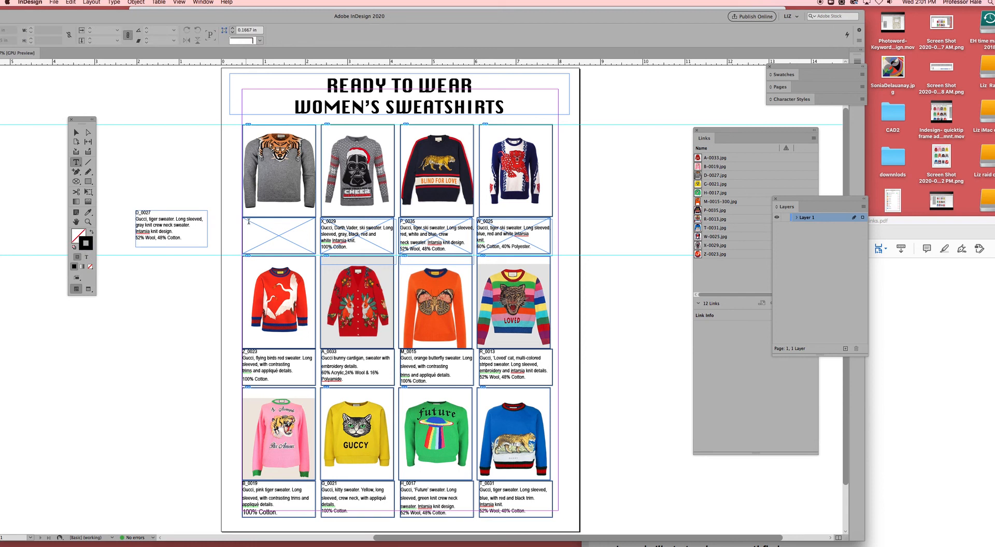
{"action": "left_click", "coordinate": [248, 221]}
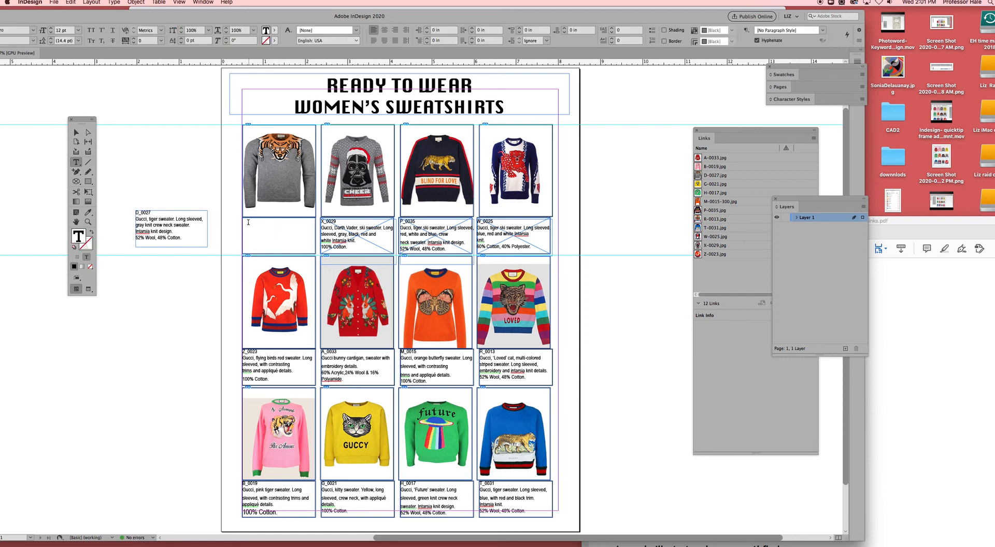
{"action": "key", "text": "super+v"}
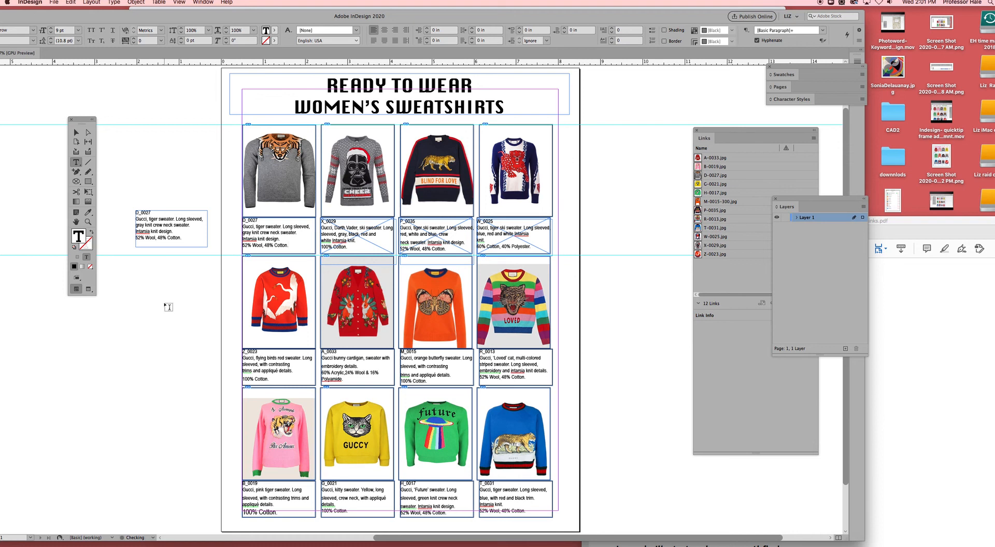
- Examine the stacked description frames of the first row by selecting them together, and switch the page to Preview mode
{"action": "left_click", "coordinate": [76, 132]}
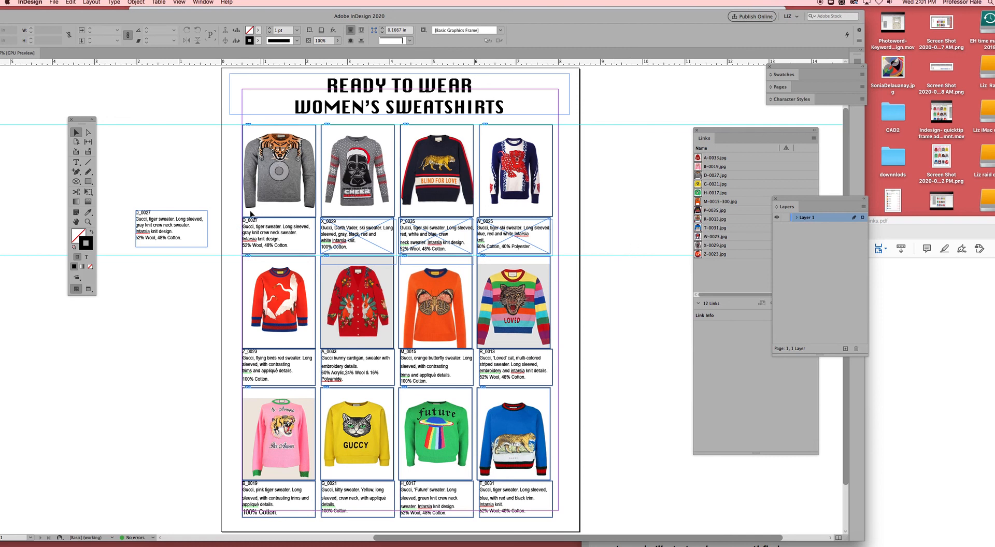
{"action": "left_click_drag", "start_coordinate": [233, 227], "coordinate": [557, 251]}
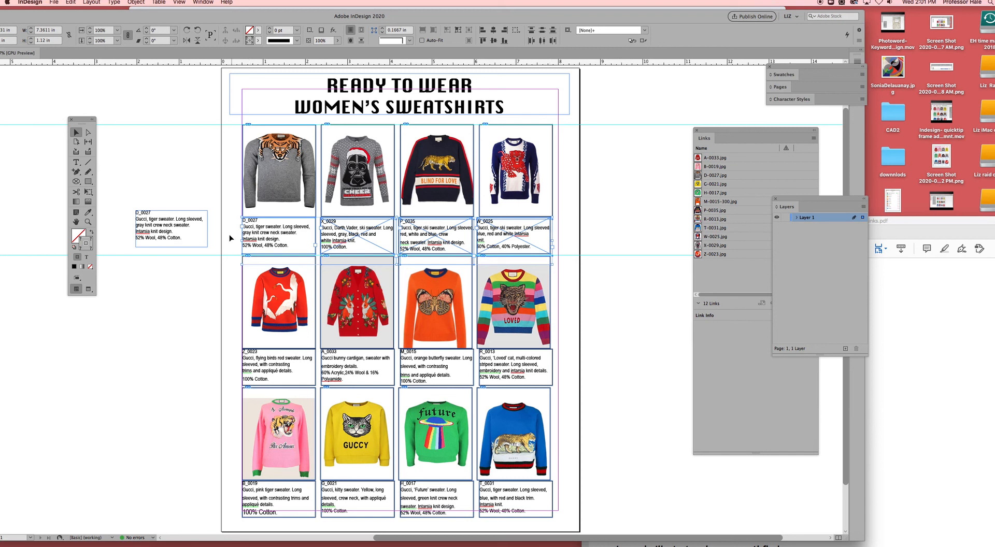
{"action": "left_click", "coordinate": [207, 257]}
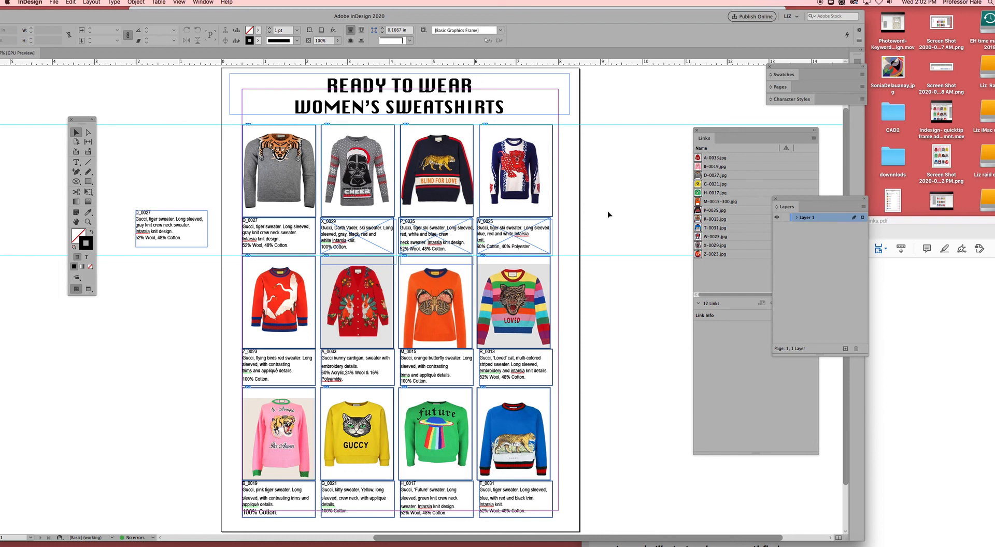
{"action": "key", "text": "w"}
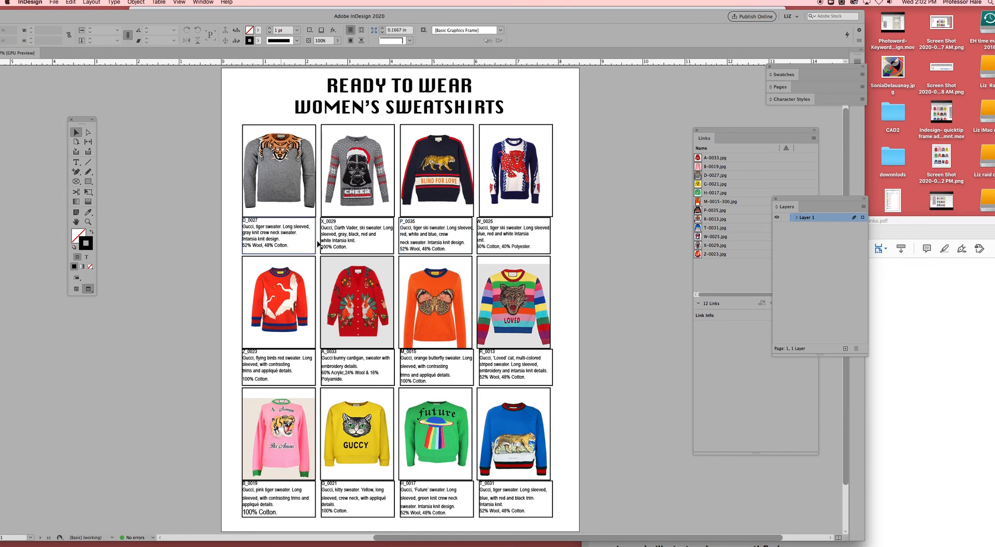
- Set the stroke weight of the D_0027 description frame under the gray tiger sweater to 0 pt
{"action": "left_click", "coordinate": [291, 240]}
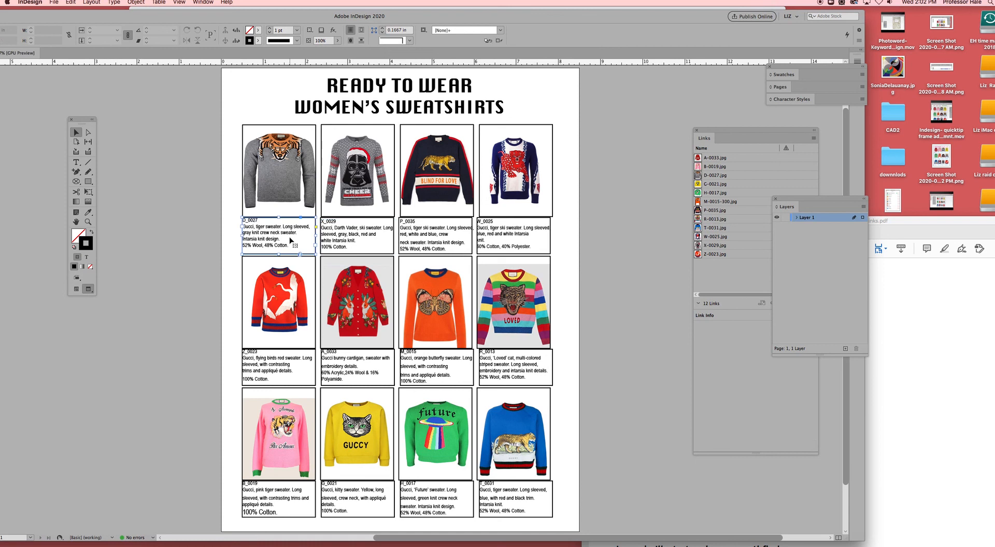
{"action": "left_click", "coordinate": [297, 30]}
{"action": "left_click", "coordinate": [289, 40]}
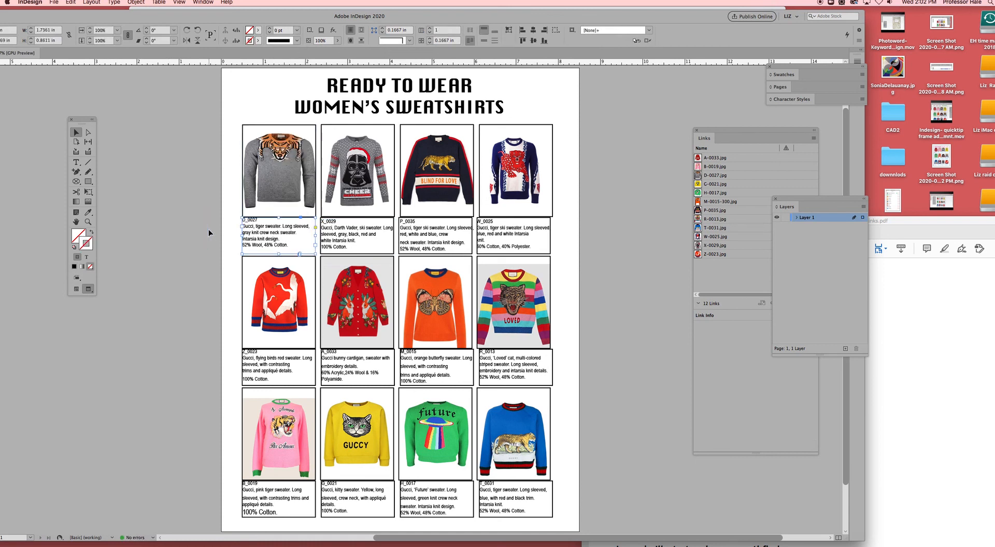
{"action": "left_click", "coordinate": [218, 260]}
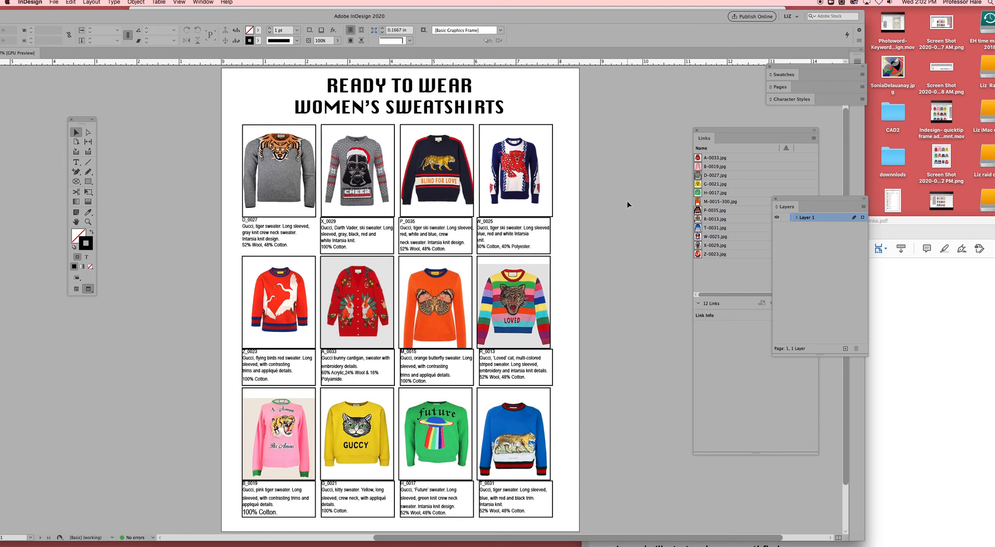
- Try to move the W_0025 description text away from its bordered frame, and undo the move
{"action": "left_click", "coordinate": [552, 245]}
{"action": "left_click_drag", "start_coordinate": [542, 249], "coordinate": [598, 247]}
{"action": "left_click", "coordinate": [518, 240]}
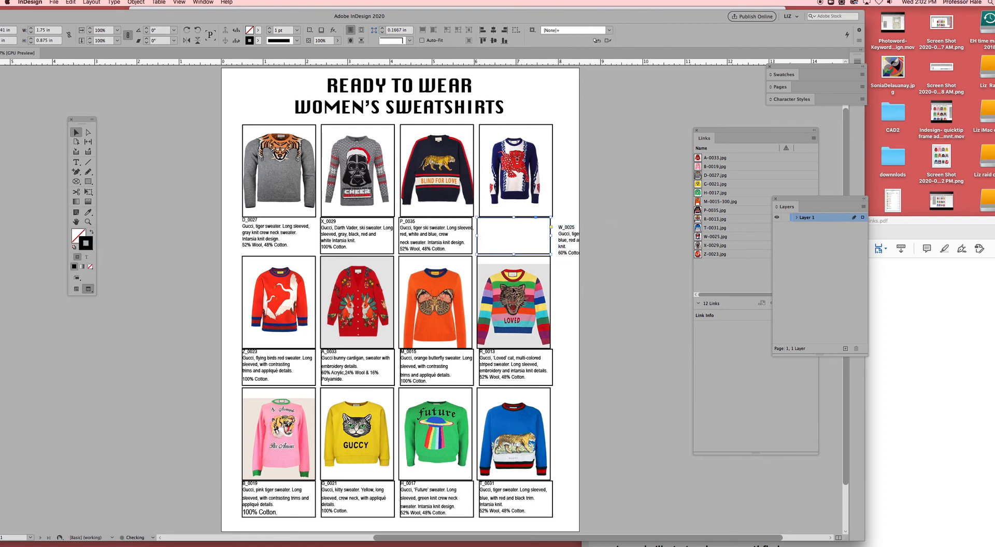
{"action": "key", "text": "super+z"}
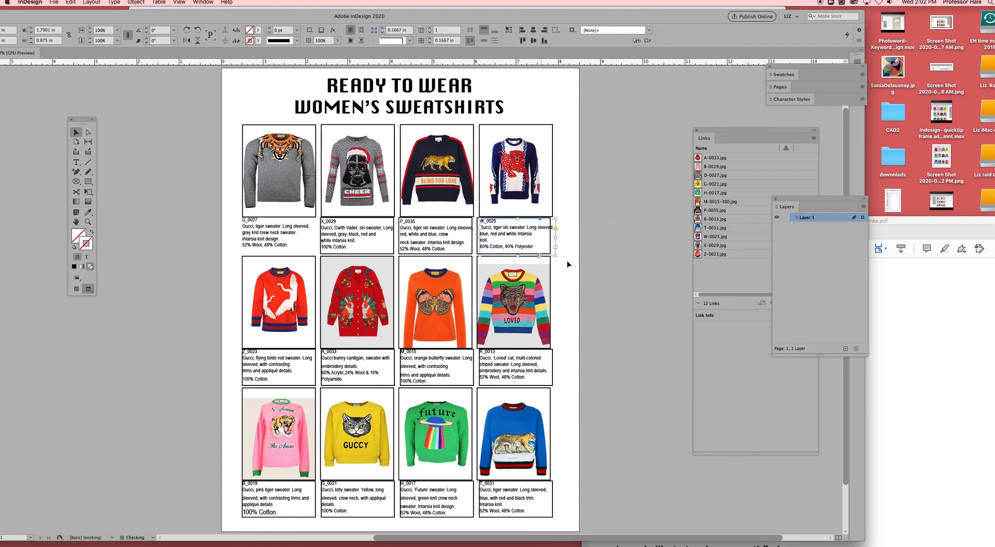
{"action": "left_click", "coordinate": [565, 280]}
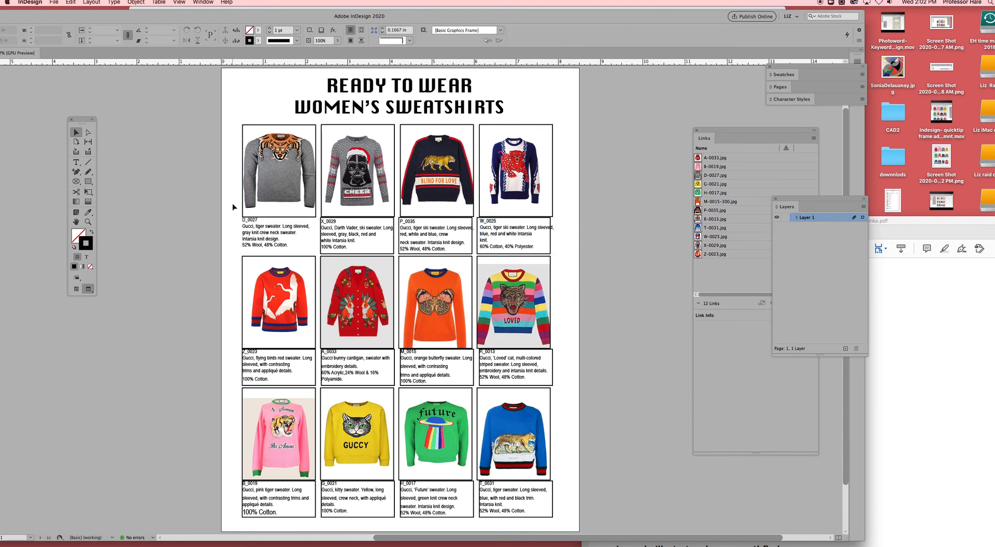
- Set the height of the four image frames in the first sweater row to 2.125 in
{"action": "left_click_drag", "start_coordinate": [233, 197], "coordinate": [559, 213]}
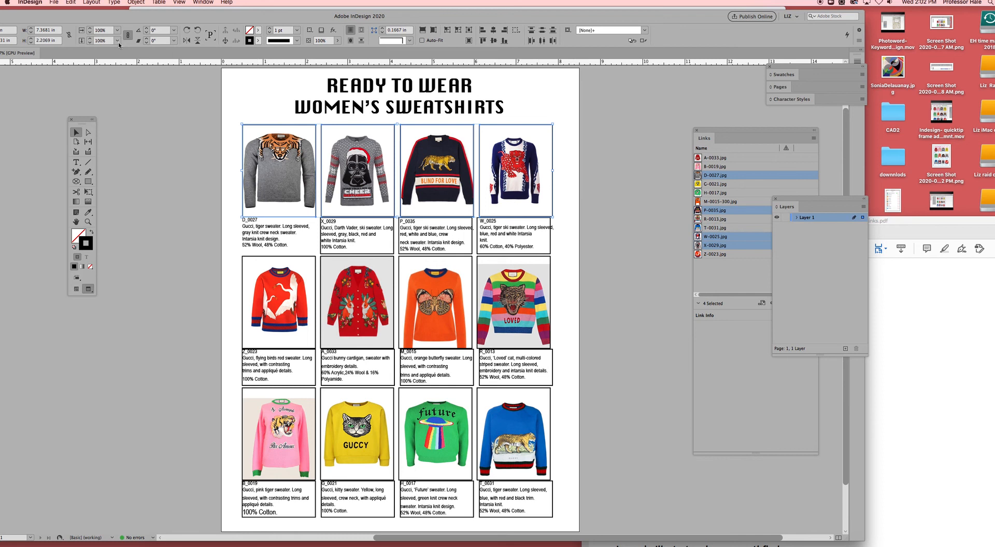
{"action": "double_click", "coordinate": [73, 19]}
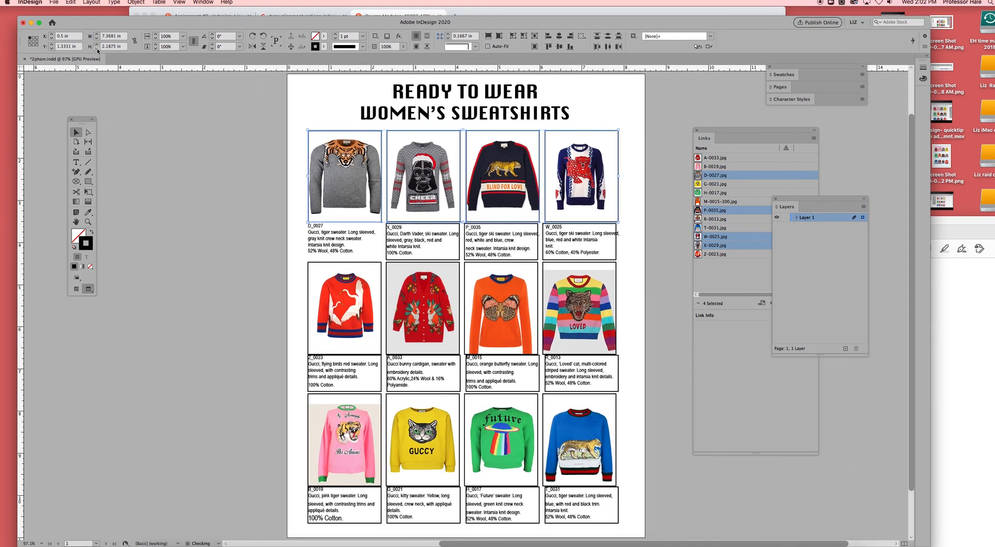
{"action": "left_click", "coordinate": [97, 48]}
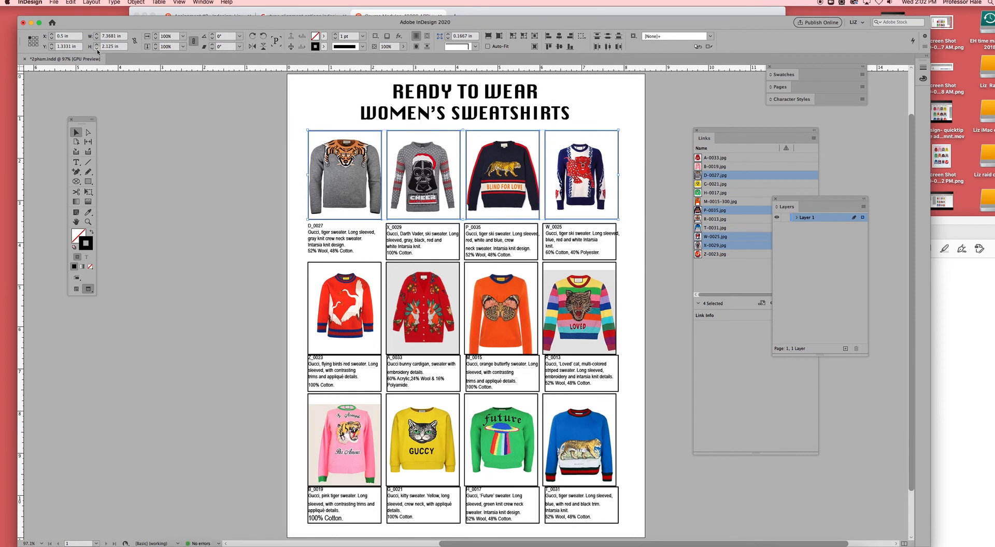
- Set the height of the four image frames in the second sweater row to 2.125 in
{"action": "left_click_drag", "start_coordinate": [289, 337], "coordinate": [629, 356]}
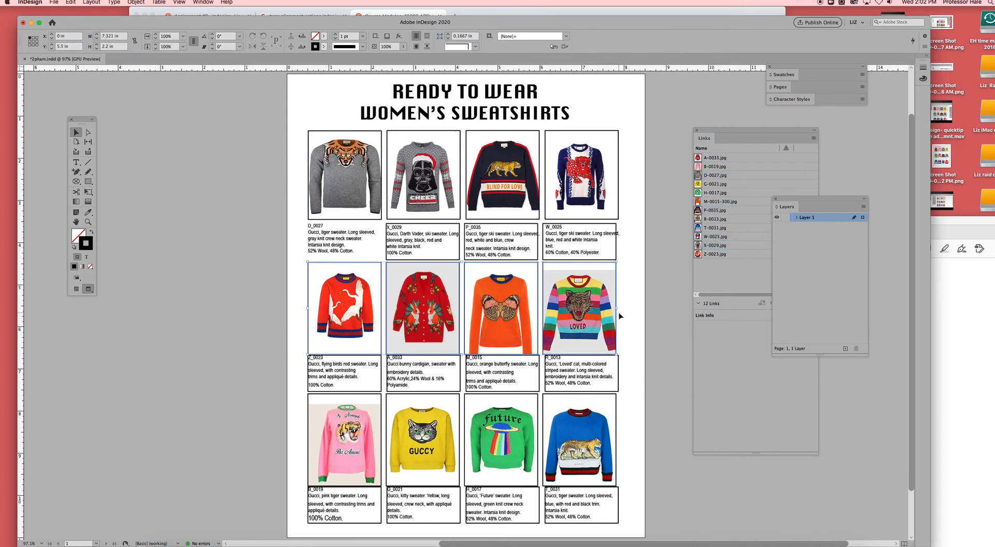
{"action": "left_click", "coordinate": [97, 49]}
{"action": "left_click", "coordinate": [96, 49]}
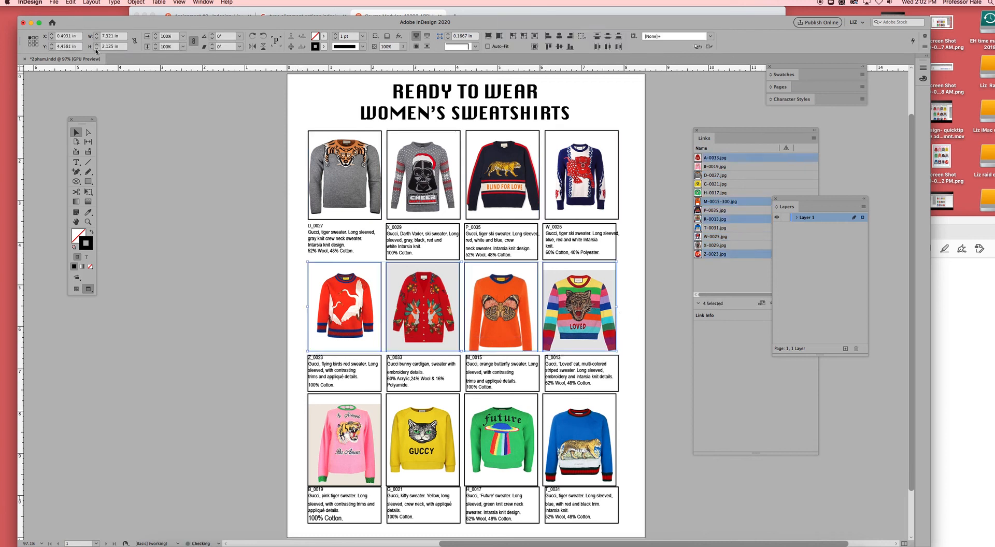
- Reduce the height of the four image frames in the third sweater row to match the rows above, and deselect them
{"action": "left_click_drag", "start_coordinate": [297, 463], "coordinate": [637, 477]}
{"action": "left_click", "coordinate": [97, 49]}
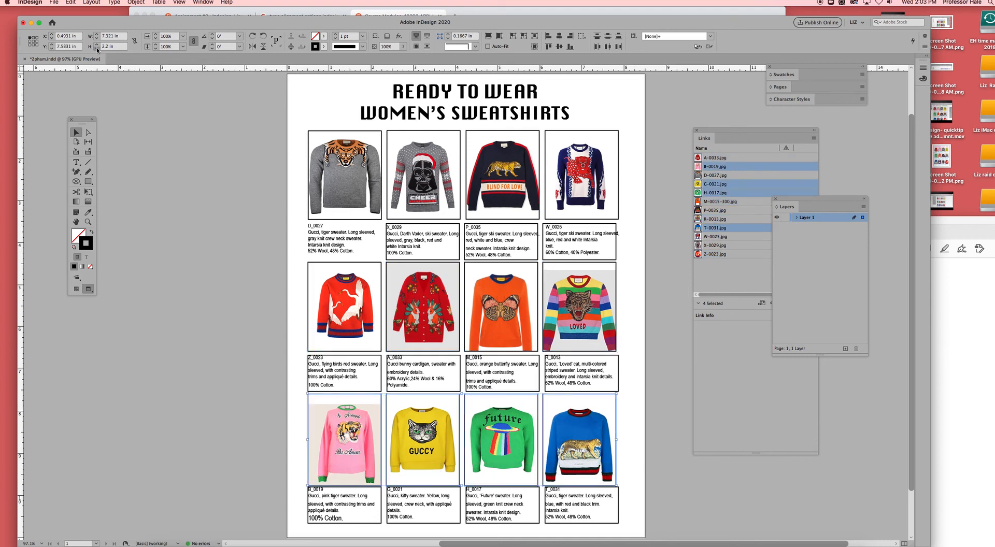
{"action": "left_click", "coordinate": [97, 49]}
{"action": "left_click", "coordinate": [173, 263]}
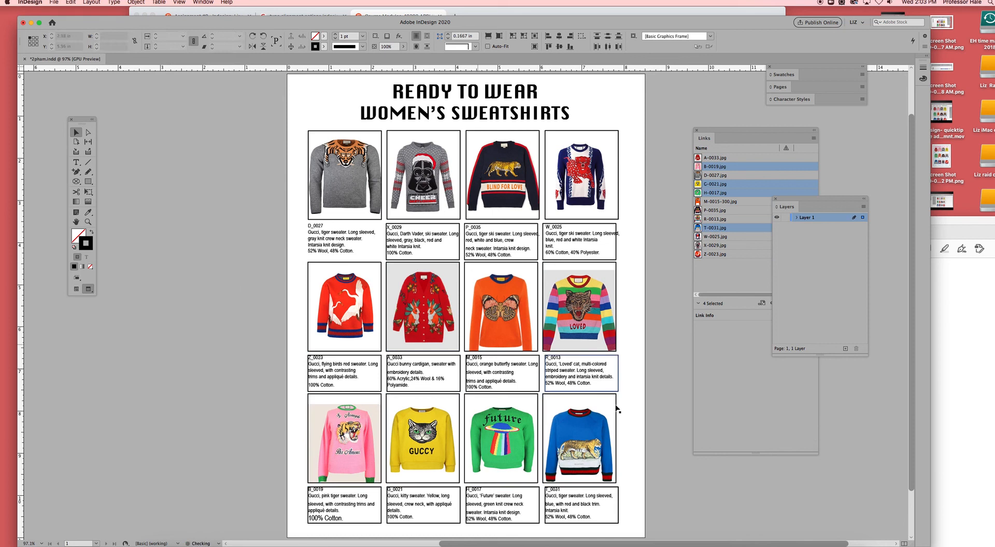